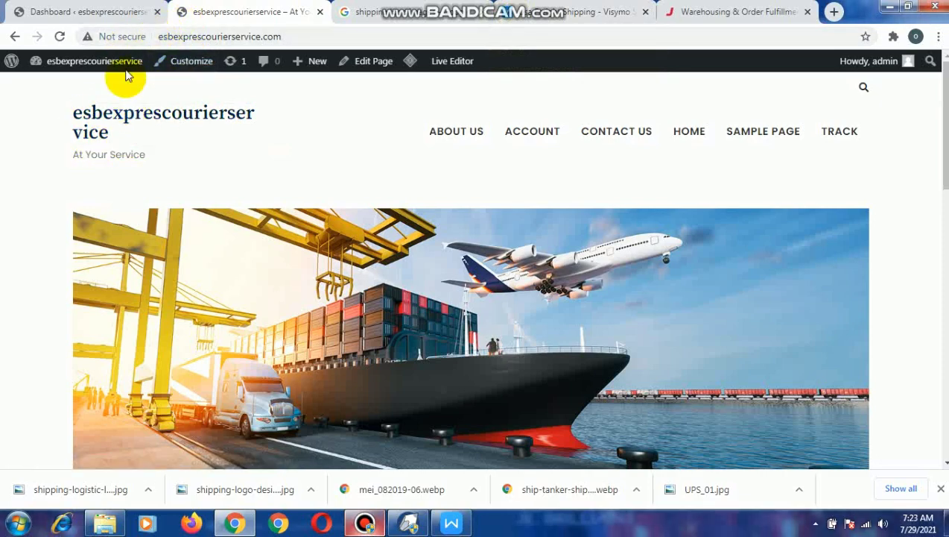
- Open the site's Media Library from the WordPress admin dashboard
left_click(68, 11)
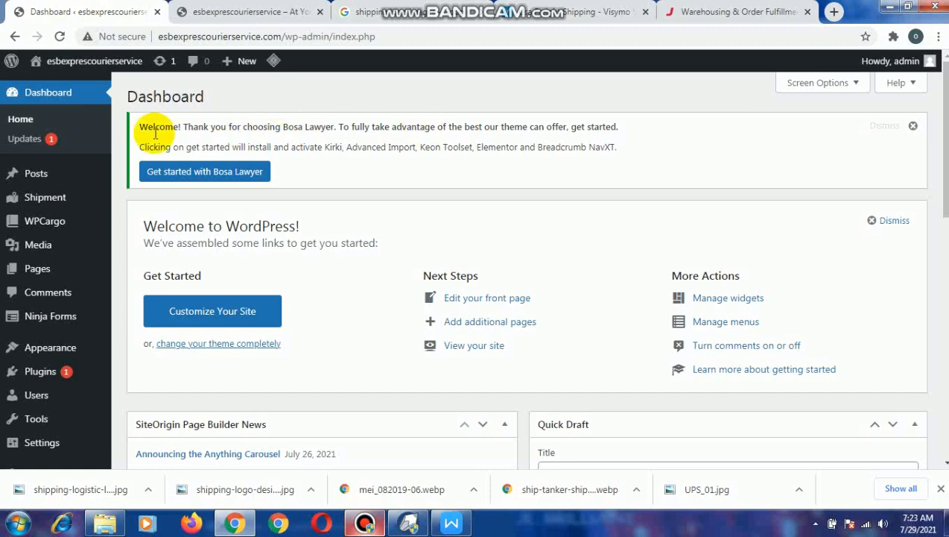
scroll(90, 157, "down", 2)
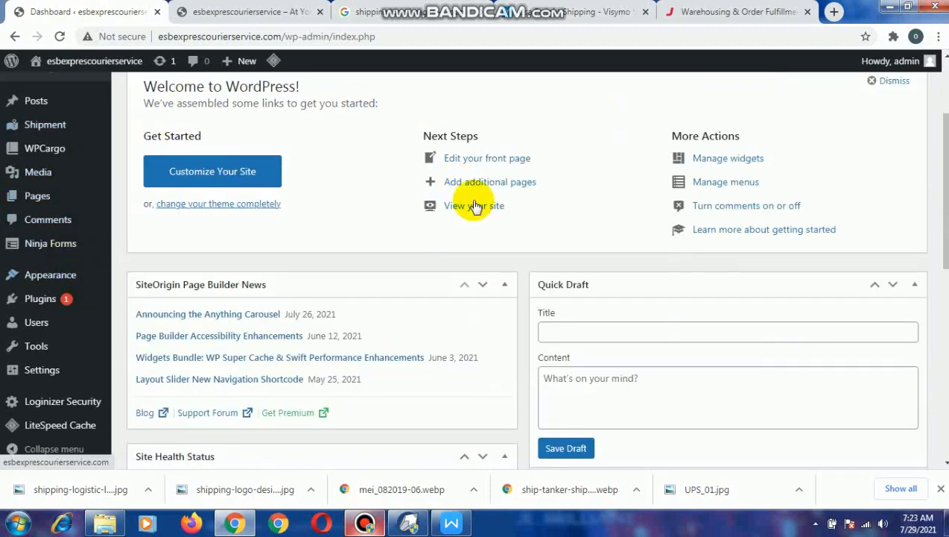
scroll(522, 209, "up", 2)
mouse_move(43, 204)
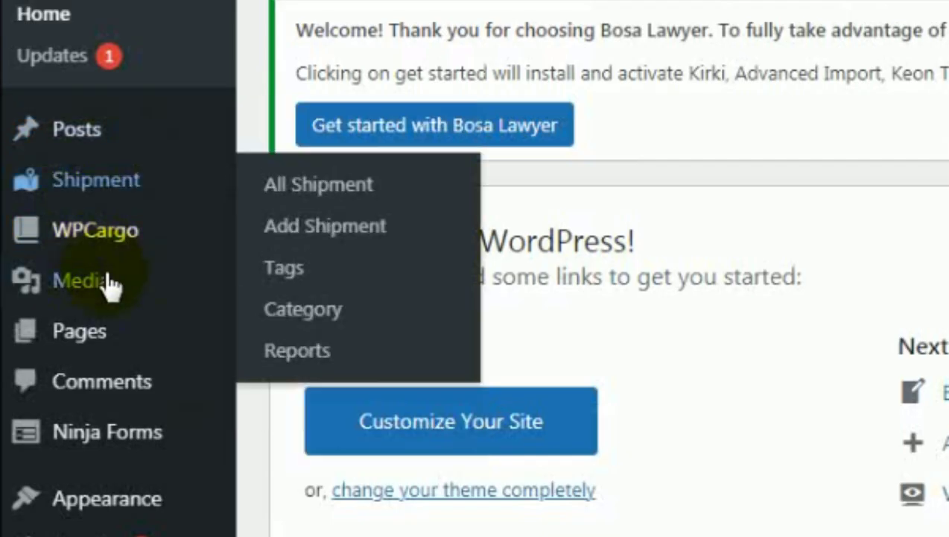
mouse_move(51, 249)
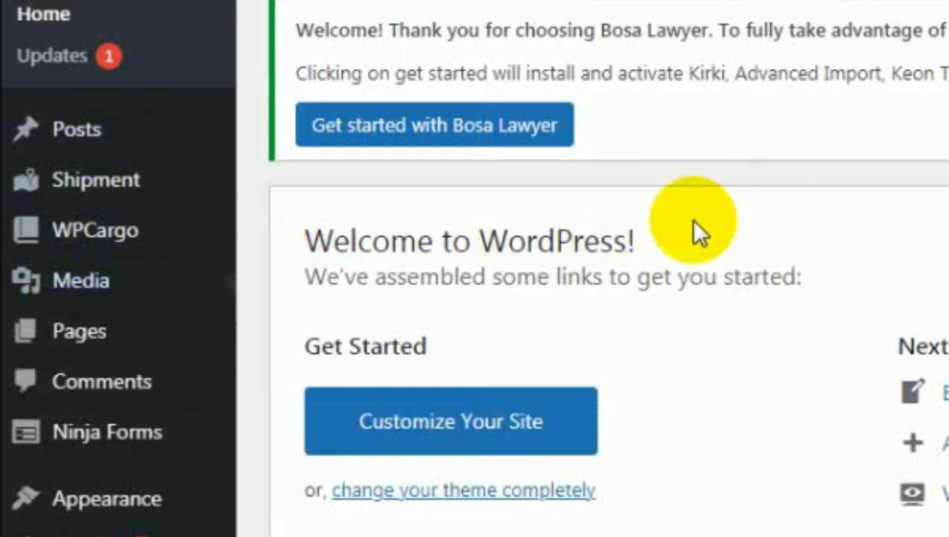
left_click(94, 282)
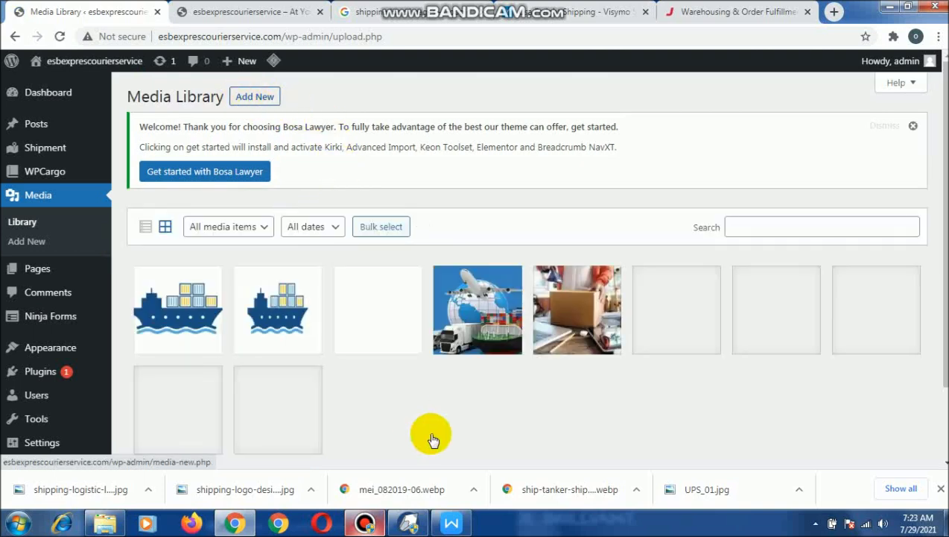
left_click(261, 97)
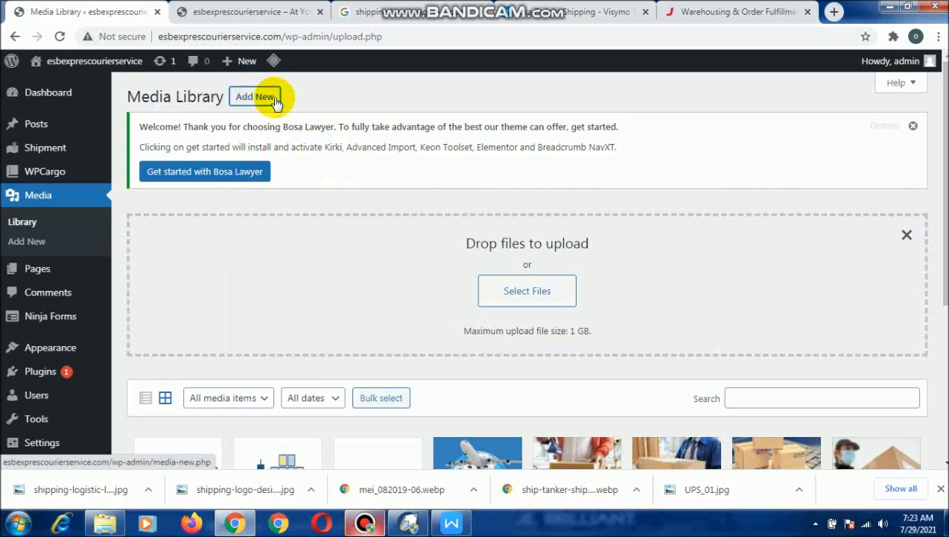
left_click(541, 291)
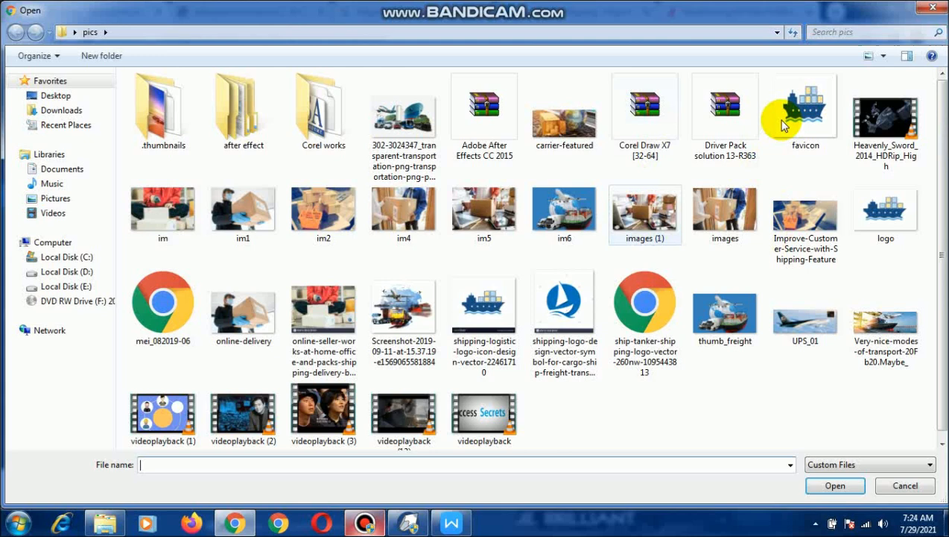
left_click(790, 119)
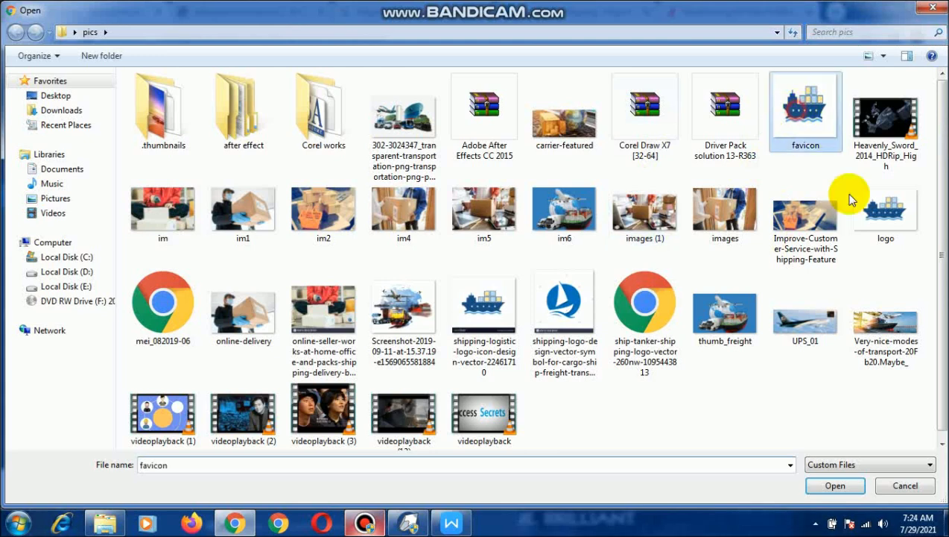
left_click(887, 213, "ctrl")
left_click(483, 313, "ctrl")
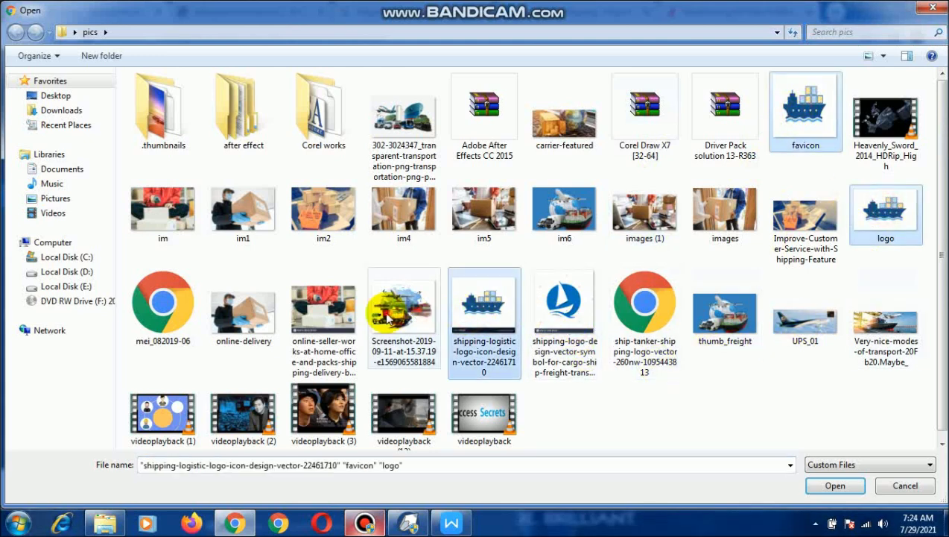
left_click(404, 313, "ctrl")
left_click(325, 322, "ctrl")
left_click(244, 309, "ctrl")
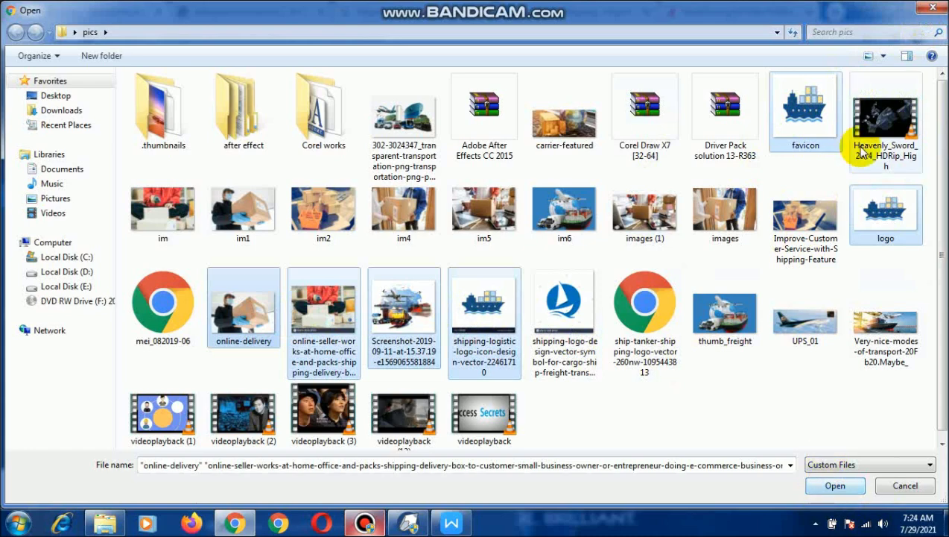
left_click(924, 11)
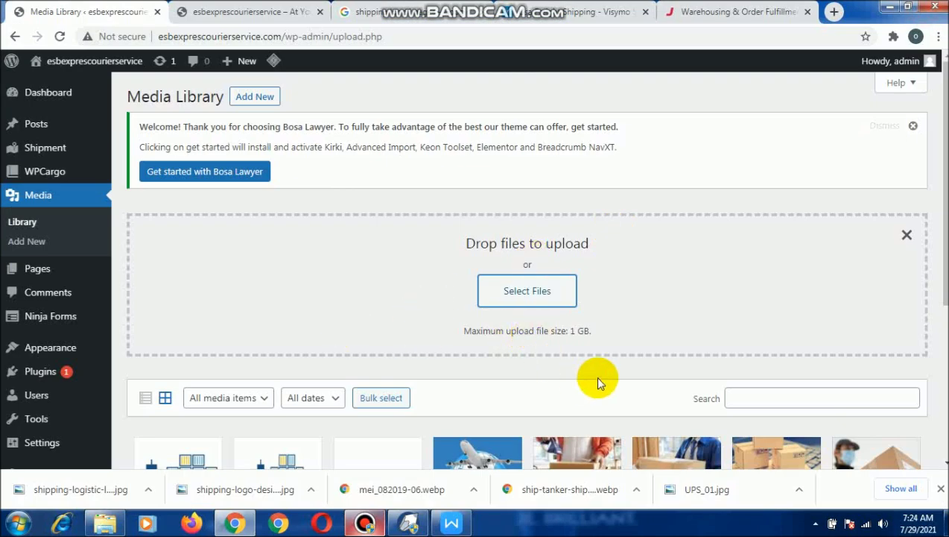
- Examine the attachment details of the wide ship logo image in the Media Library
scroll(596, 380, "down", 3)
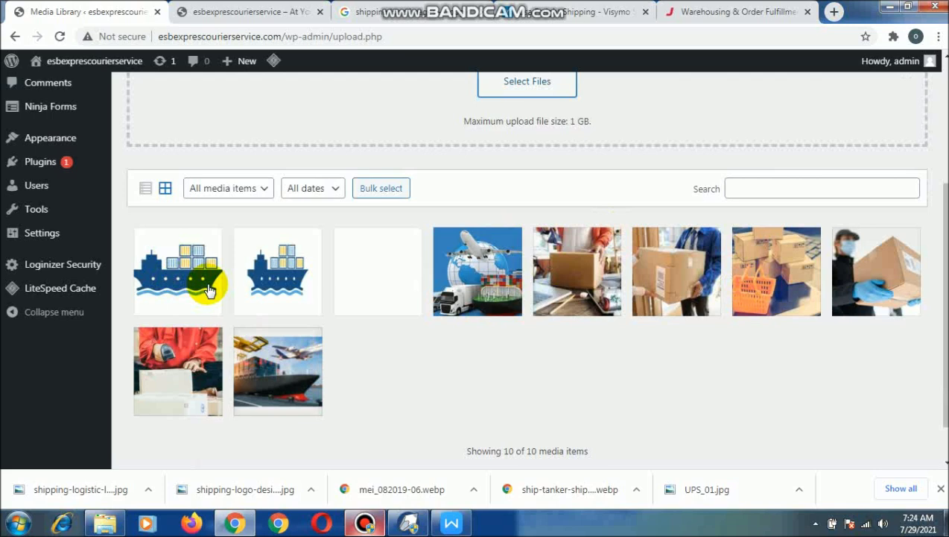
left_click(179, 294)
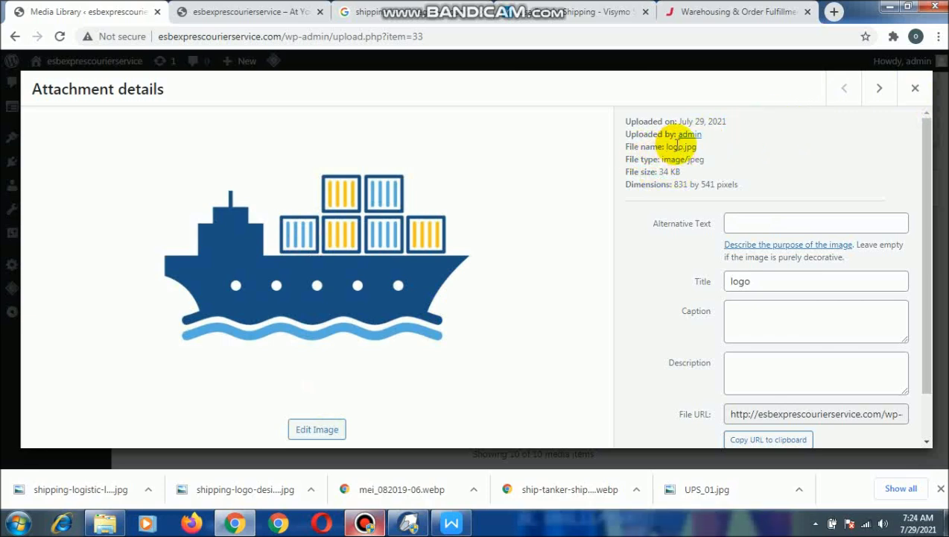
left_click(931, 9)
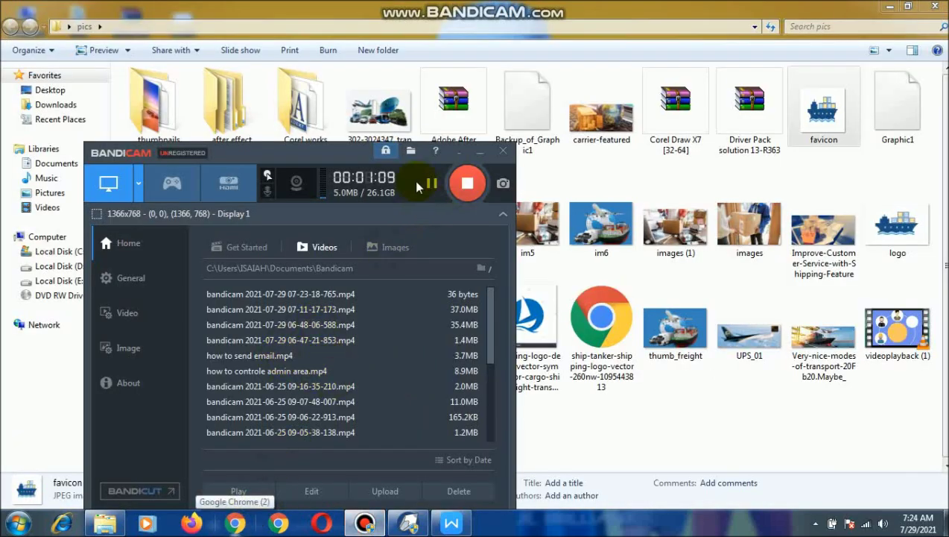
left_click(434, 182)
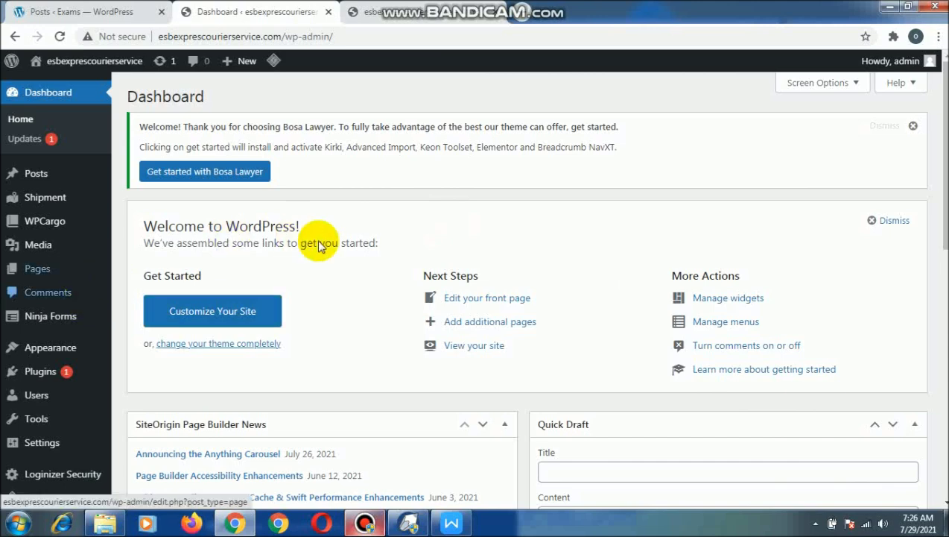
- Open the Site Identity settings in the theme customizer
scroll(310, 285, "down", 2)
scroll(308, 285, "down", 1)
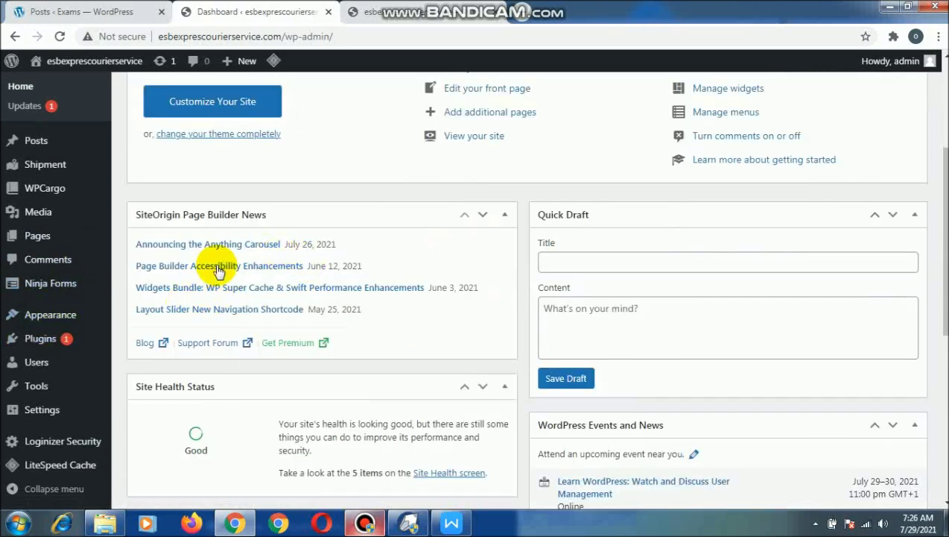
mouse_move(34, 314)
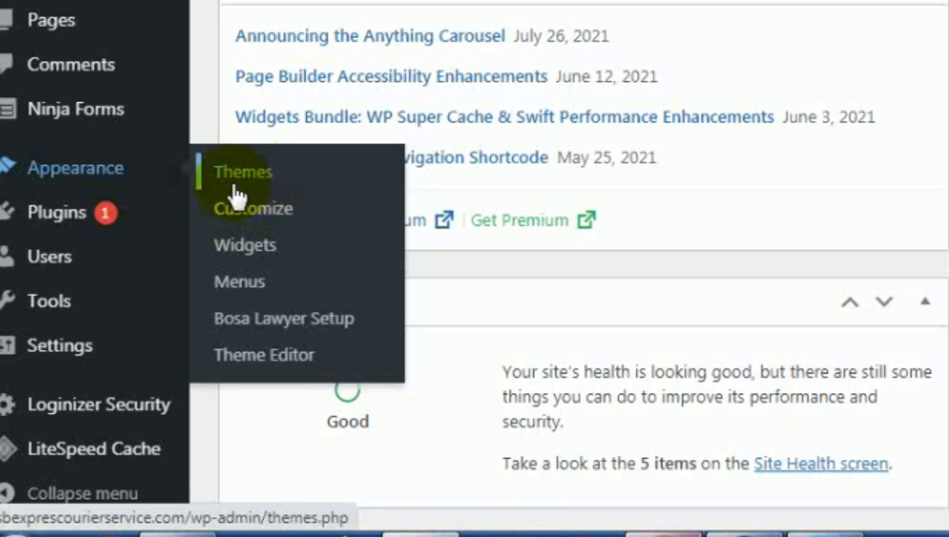
left_click(271, 206)
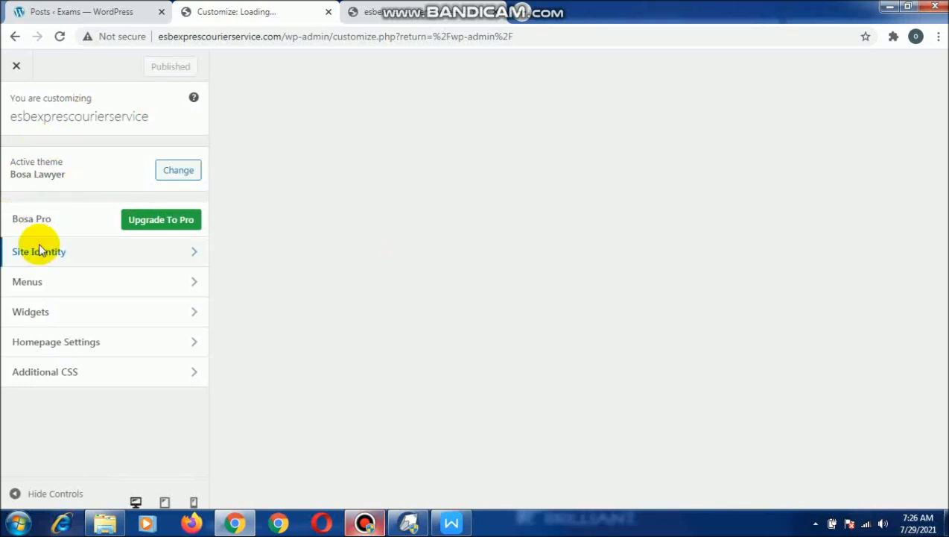
left_click(95, 253)
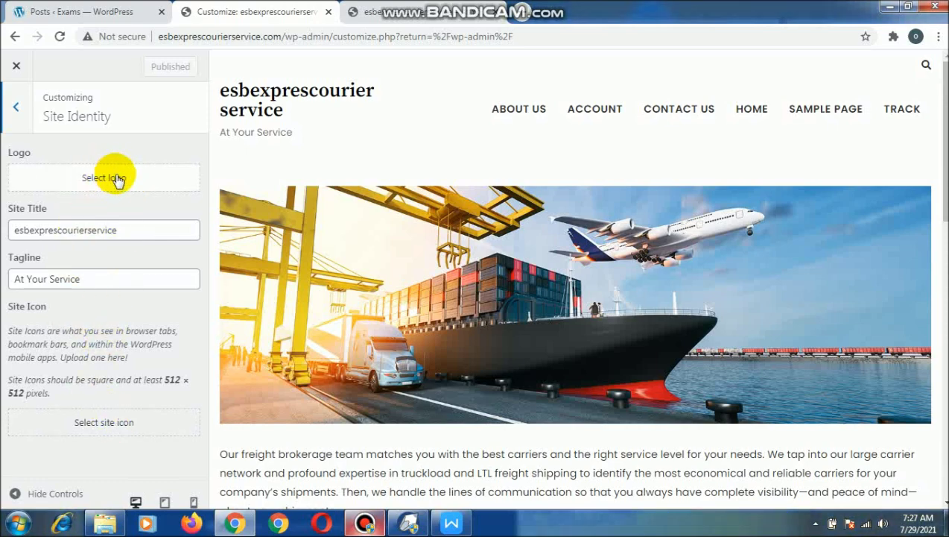
- View the header on the live site's homepage and return to the Site Identity settings
left_click(88, 9)
left_click(360, 11)
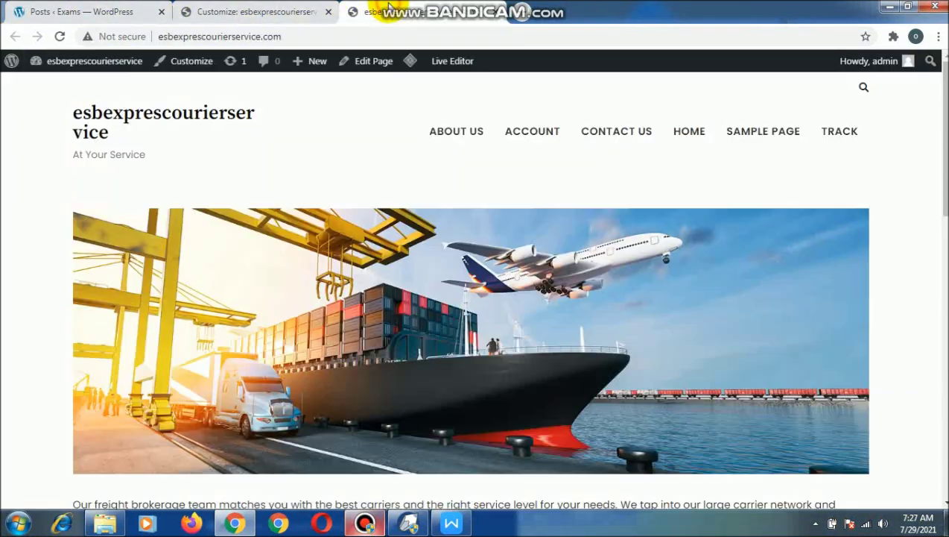
left_click(253, 12)
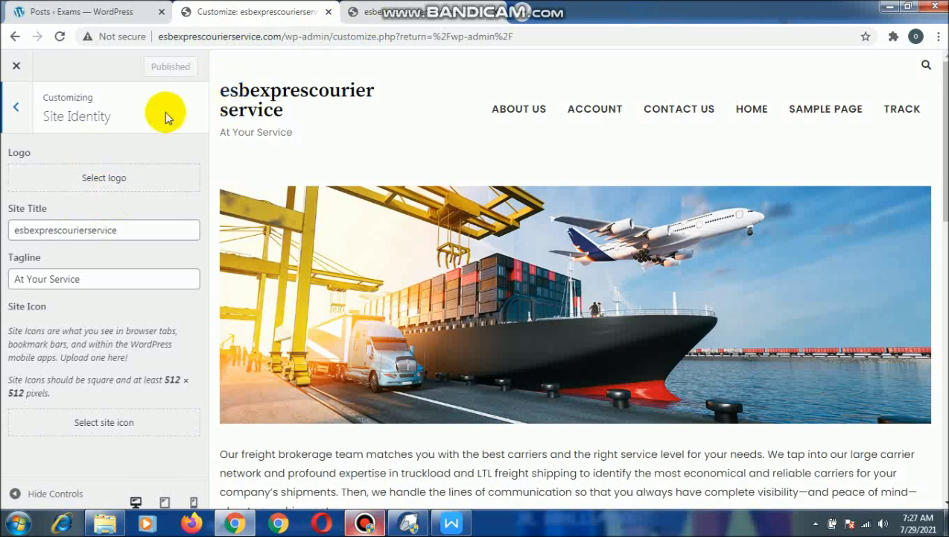
- Set logo.jpg from the media library as the site logo, cropping the image to the default crop area
left_click(126, 178)
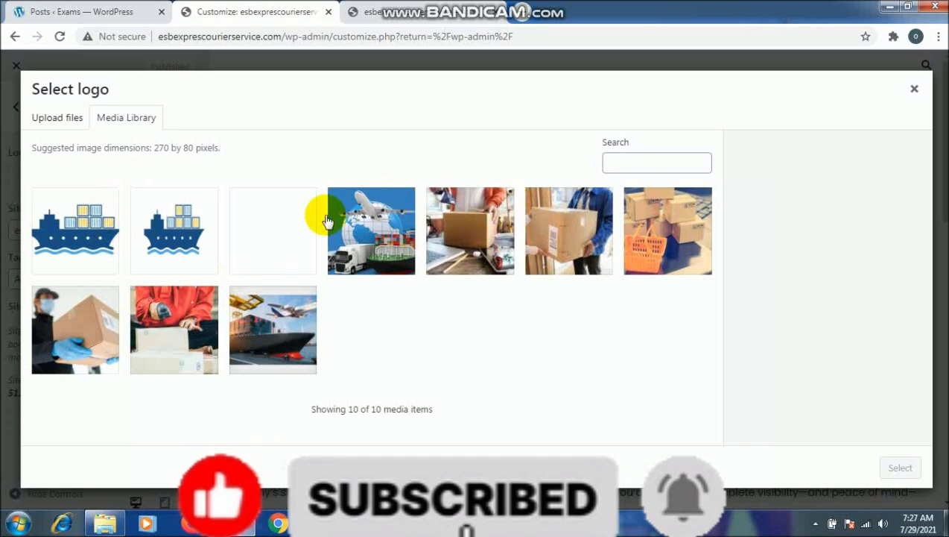
left_click(67, 235)
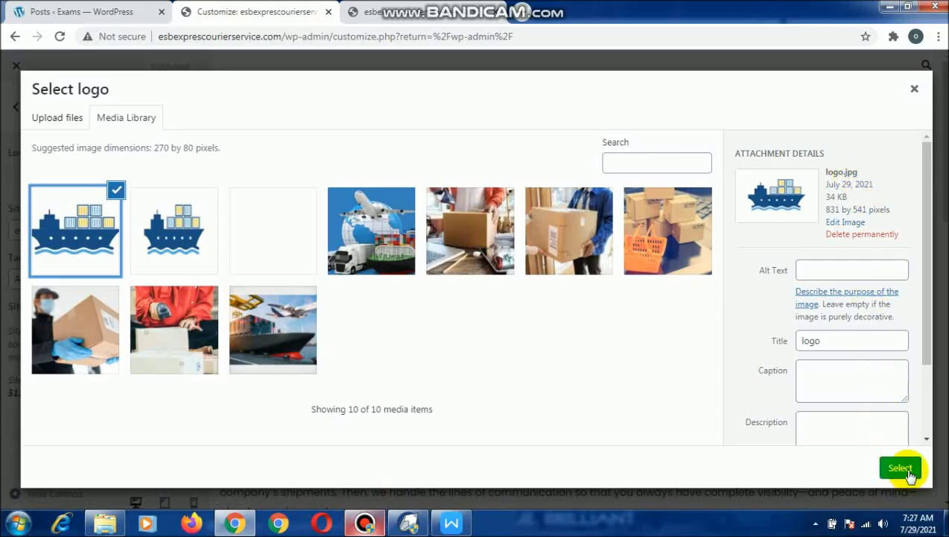
left_click(901, 468)
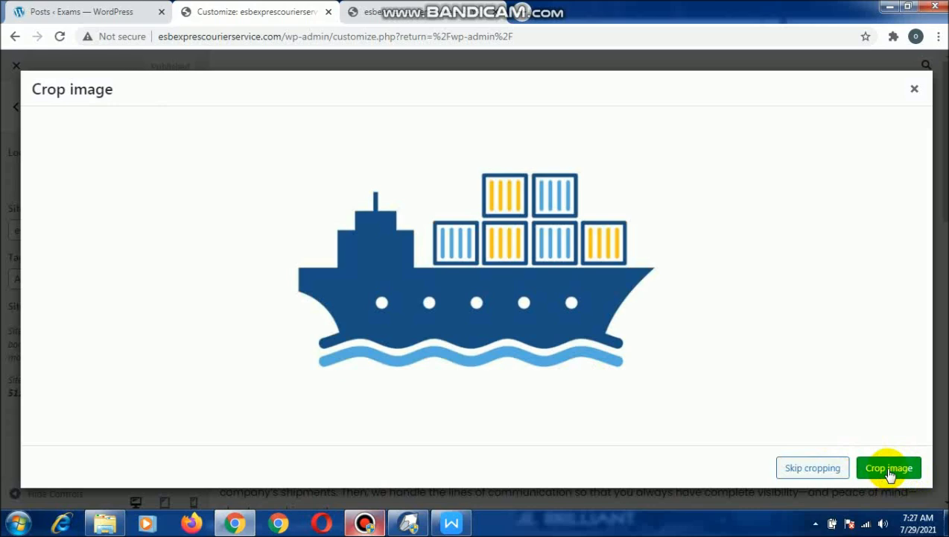
left_click(349, 263)
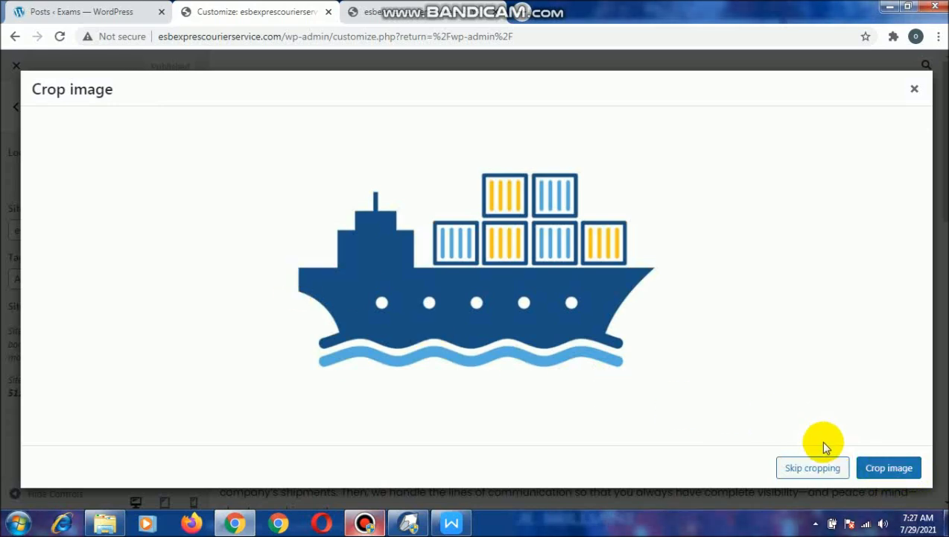
left_click(878, 466)
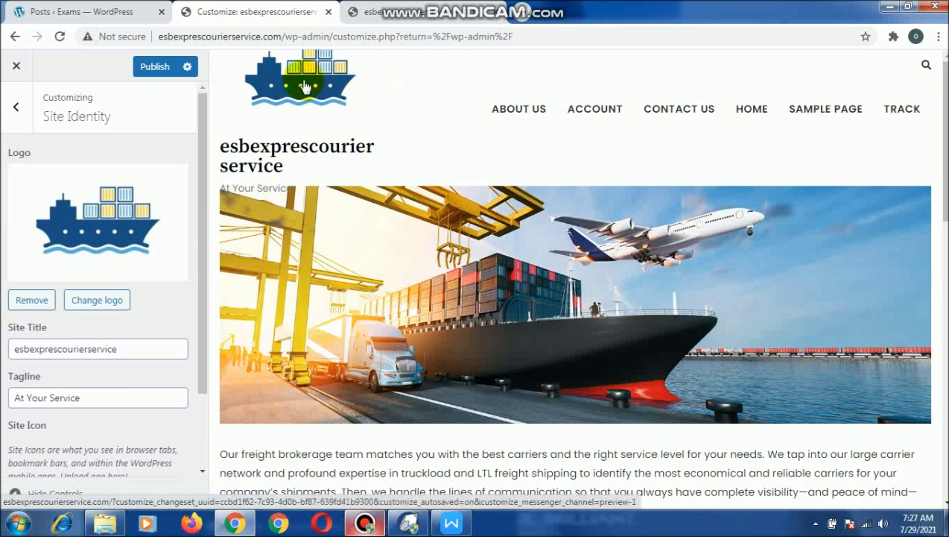
- Set the 512 by 512 pixel image favicon-1.jpg from the media library as the site icon
scroll(145, 324, "down", 3)
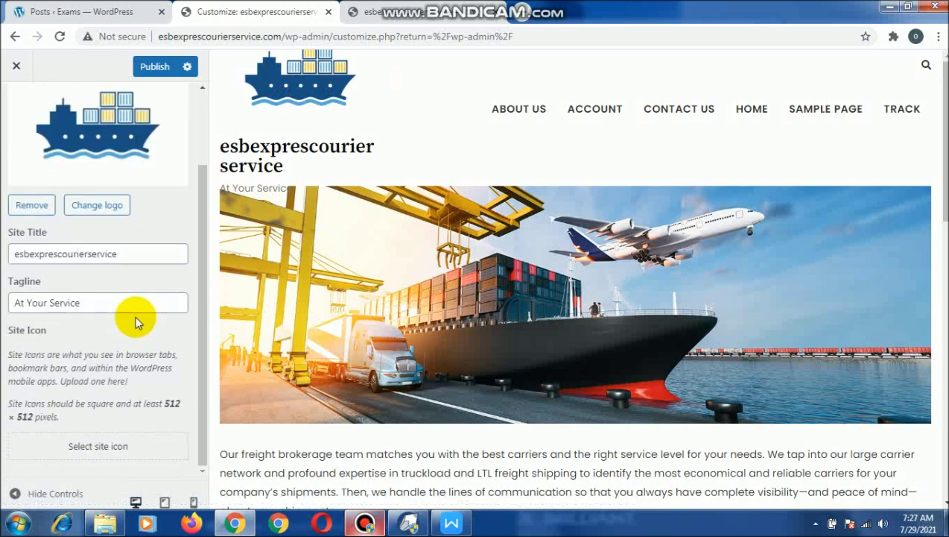
left_click(85, 446)
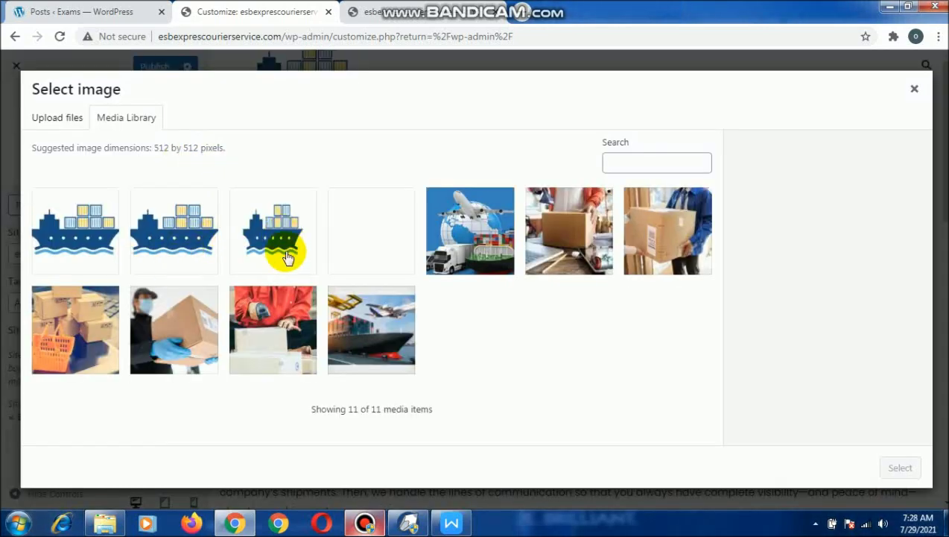
left_click(280, 244)
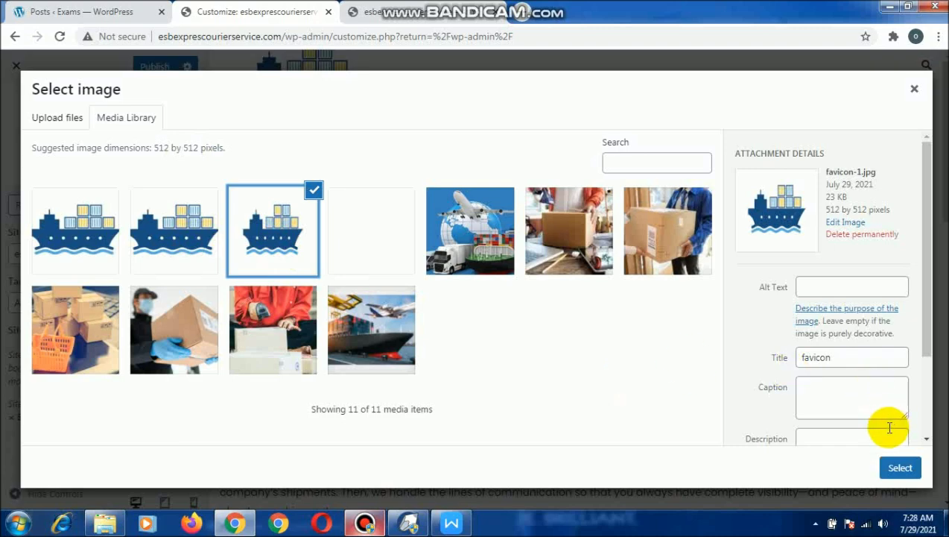
left_click(899, 468)
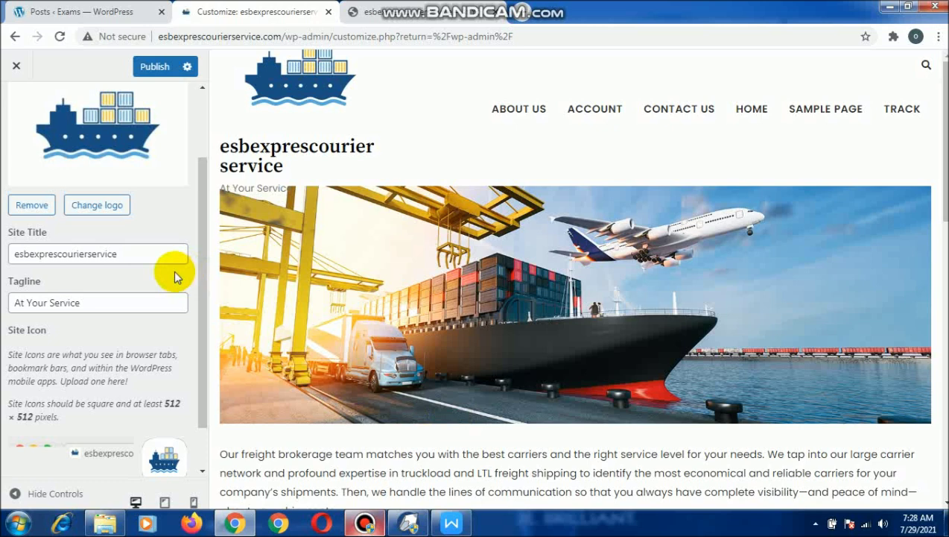
scroll(160, 365, "down", 1)
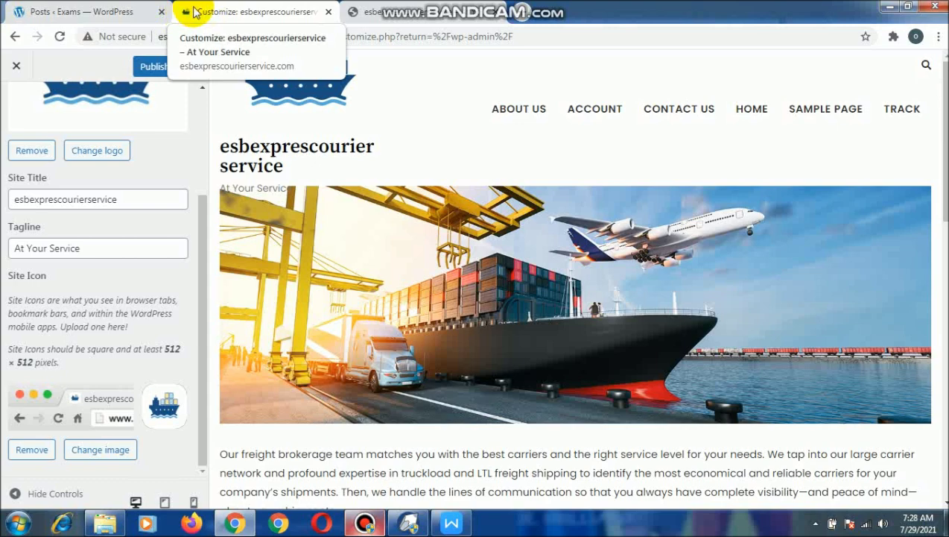
left_click(364, 520)
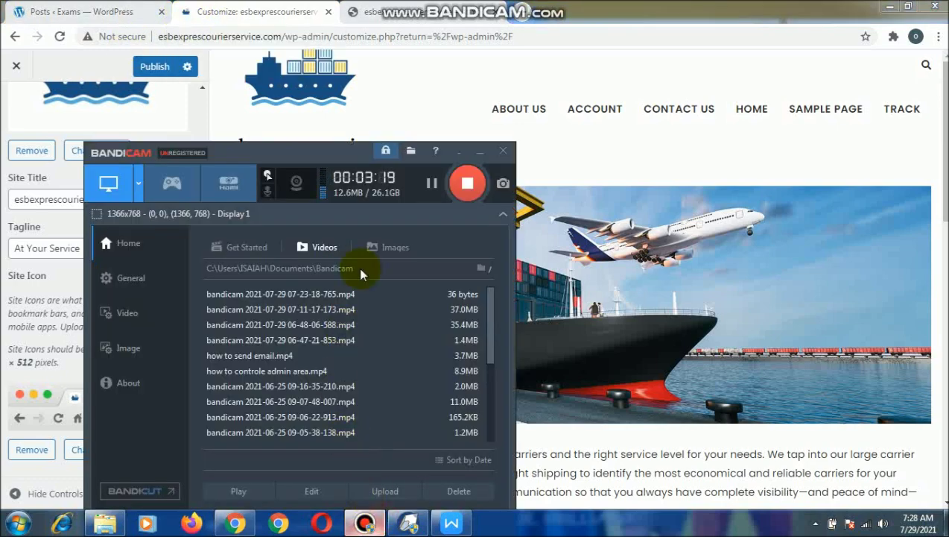
left_click(436, 184)
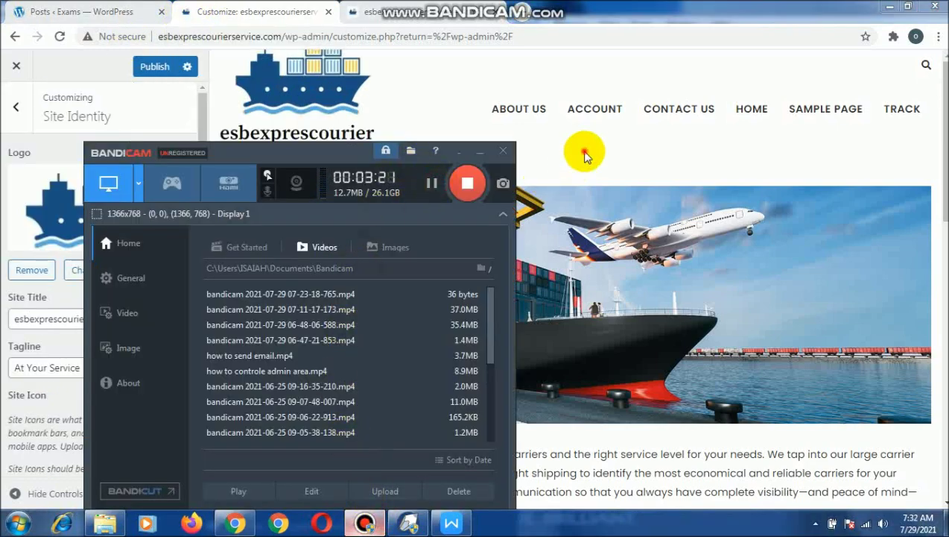
- Publish the logo and site icon changes to the live site
left_click(582, 153)
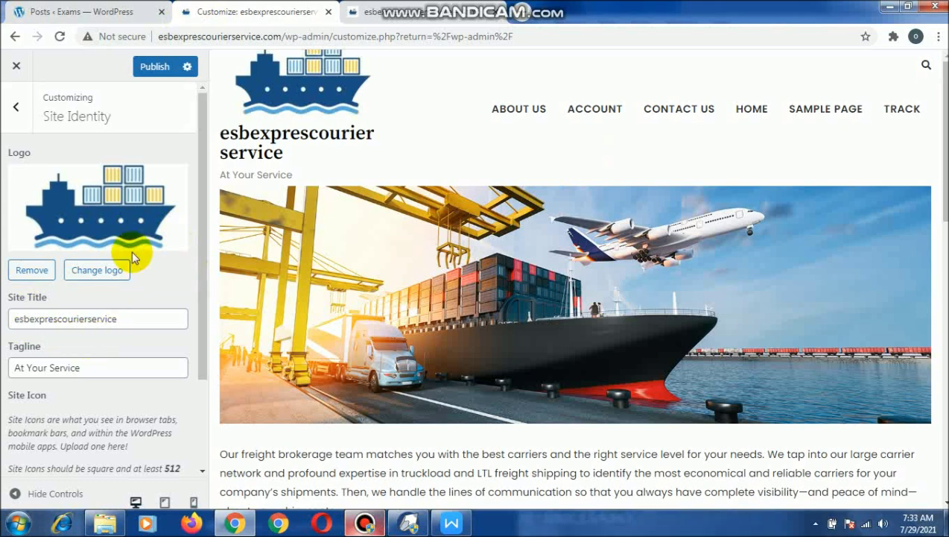
left_click(154, 67)
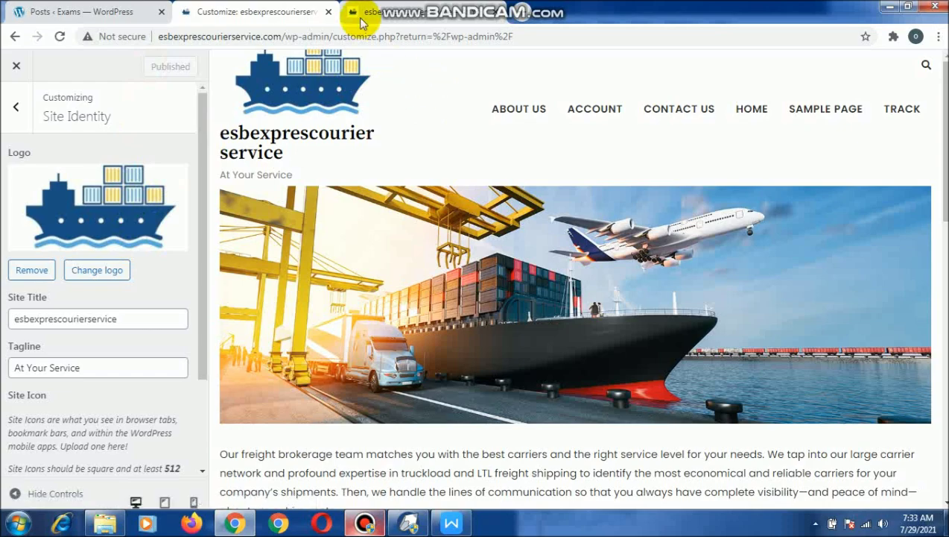
- Reload the live site's homepage and look over the published logo, site icon and page content
left_click(383, 12)
left_click(59, 39)
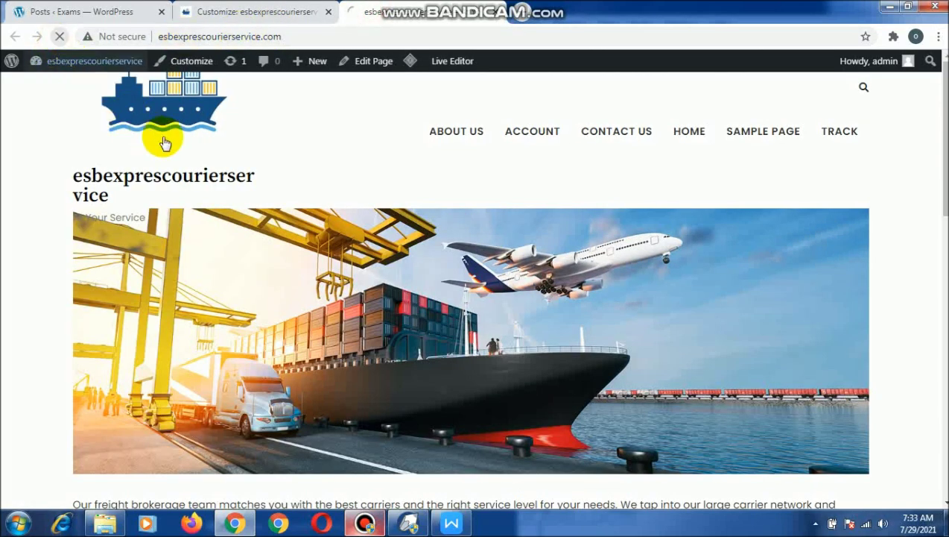
scroll(585, 221, "down", 6)
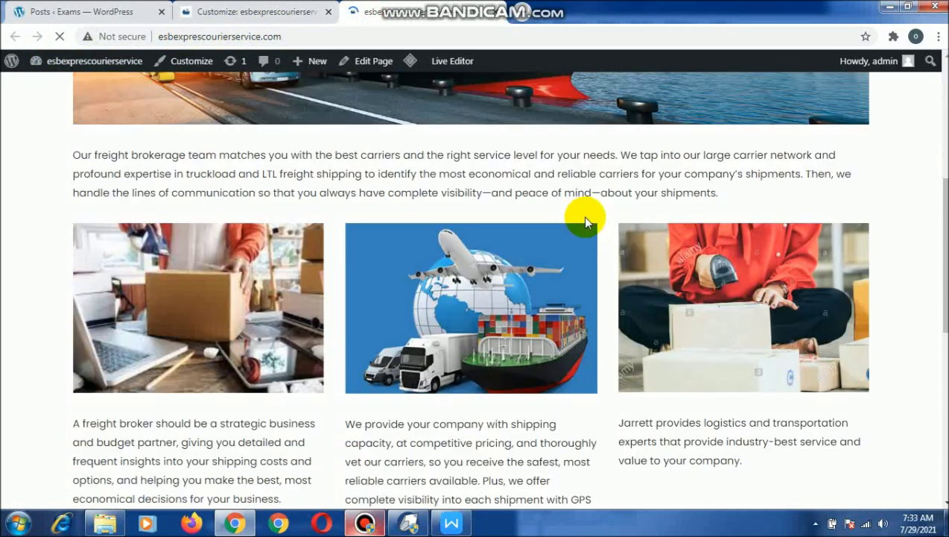
scroll(585, 222, "up", 3)
scroll(585, 222, "up", 3)
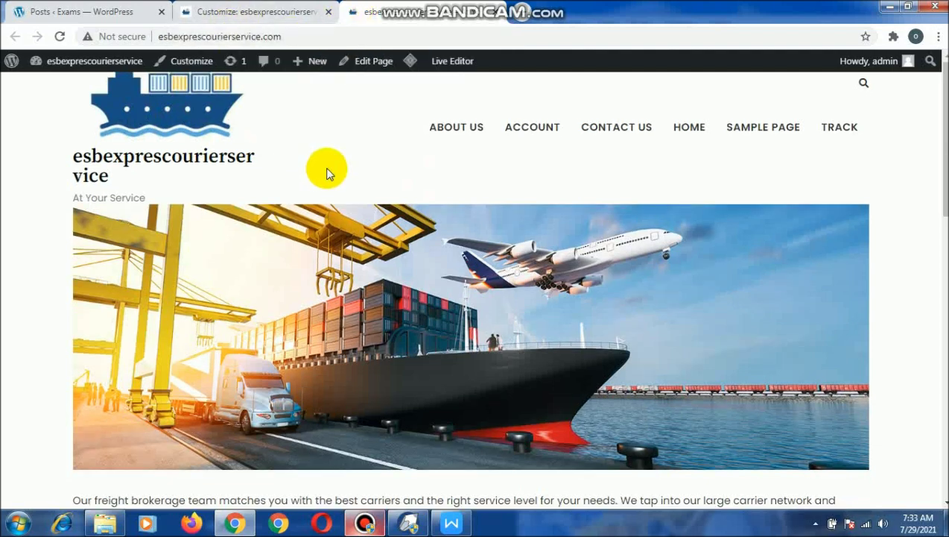
scroll(325, 172, "down", 4)
scroll(325, 172, "down", 3)
scroll(326, 173, "up", 7)
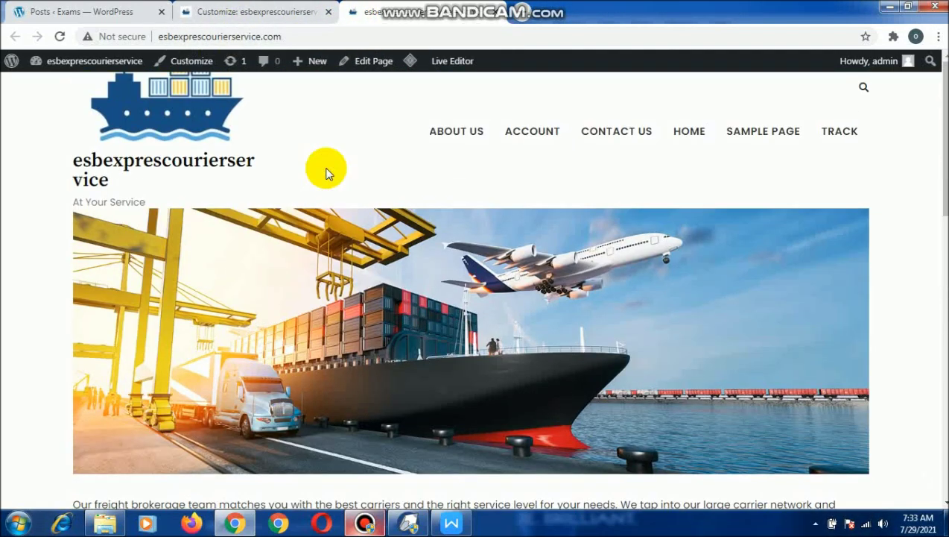
- Clear the site title in the Site Identity settings and publish the change
left_click(227, 11)
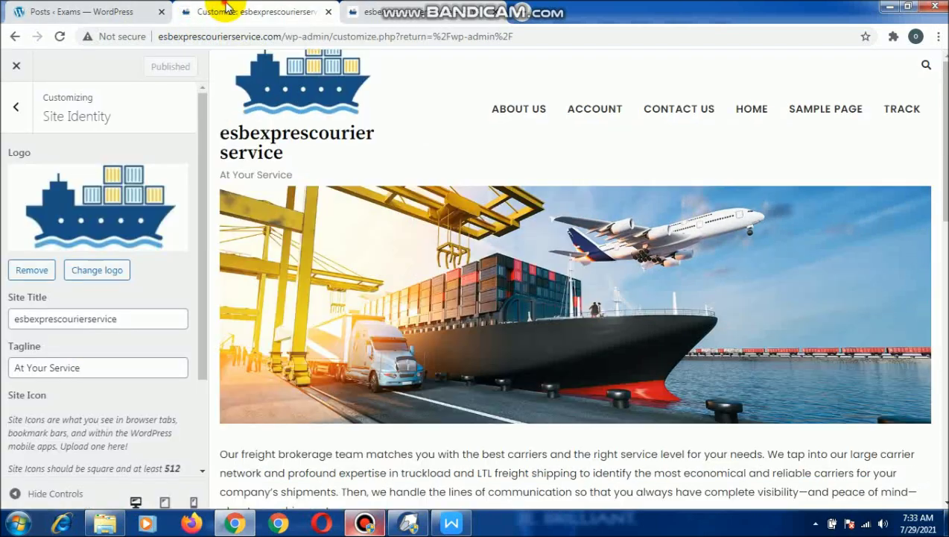
left_click_drag(131, 321, 4, 328)
key("BackSpace")
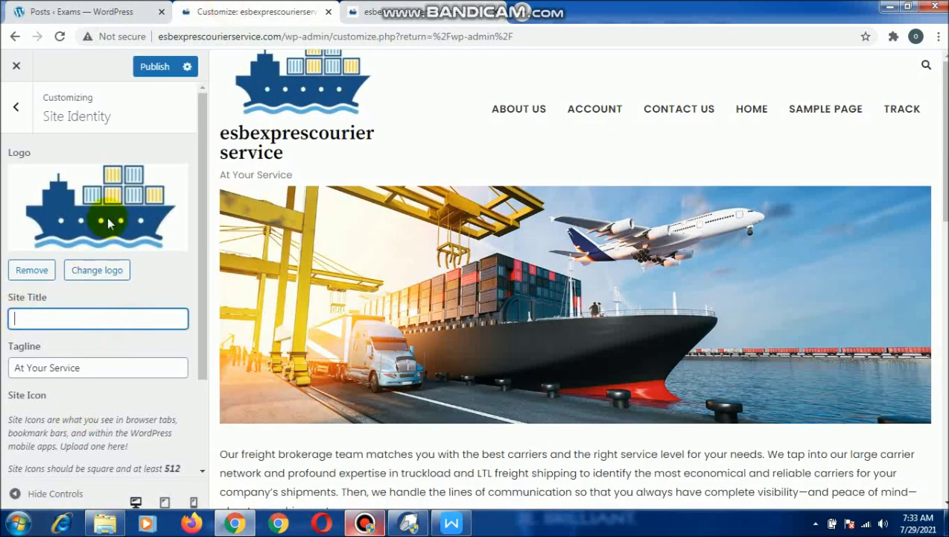
left_click(155, 67)
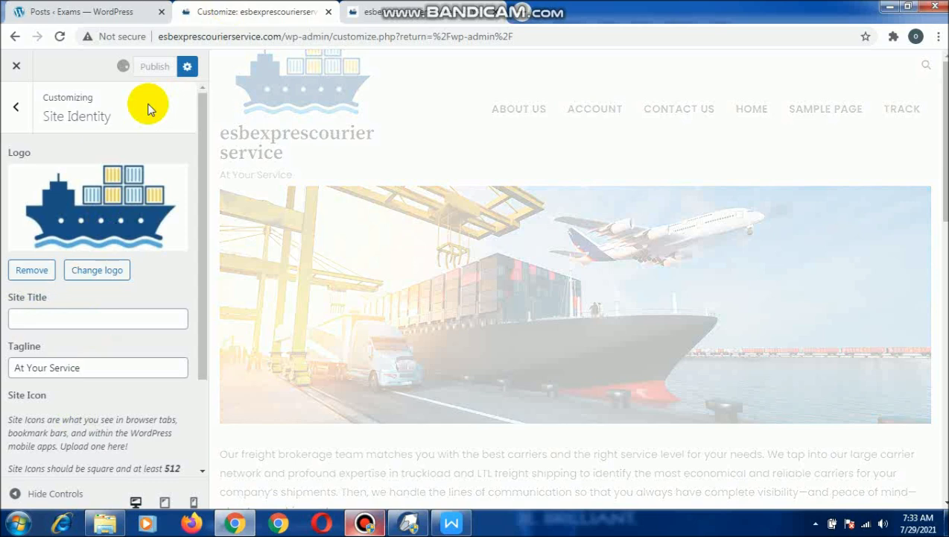
- Reload the live site's homepage and check the header without the title text
left_click(377, 12)
left_click(62, 37)
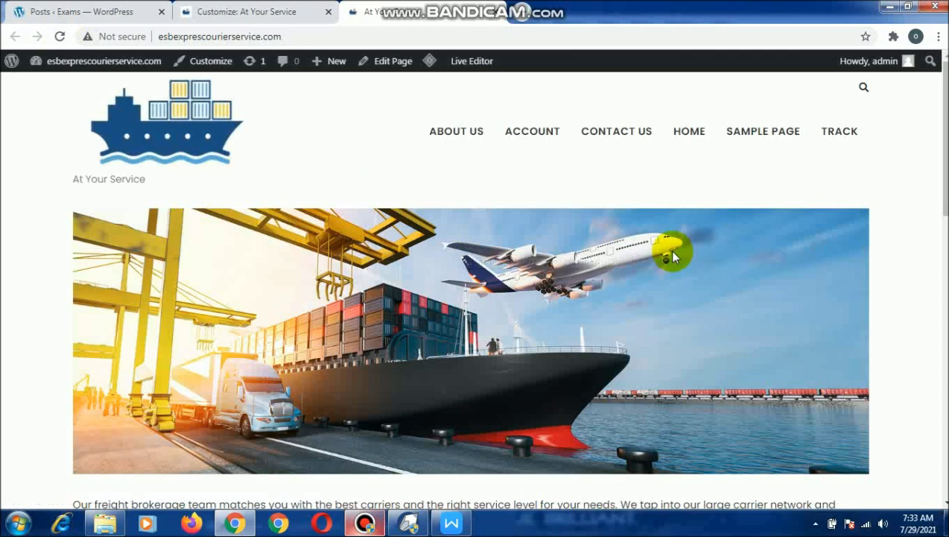
scroll(607, 253, "down", 2)
scroll(607, 252, "up", 2)
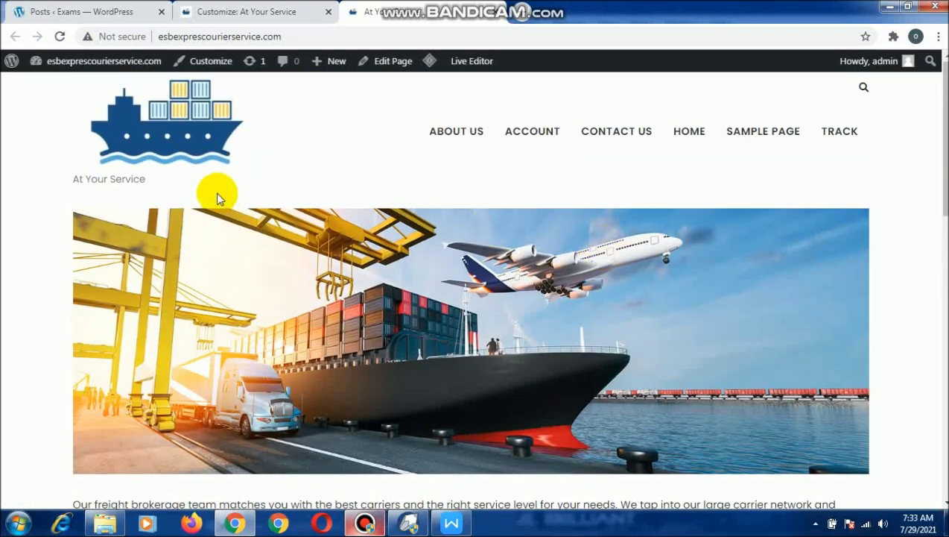
- Return to the customizer, look over the page preview, and close it to get back to the WordPress dashboard
left_click(233, 11)
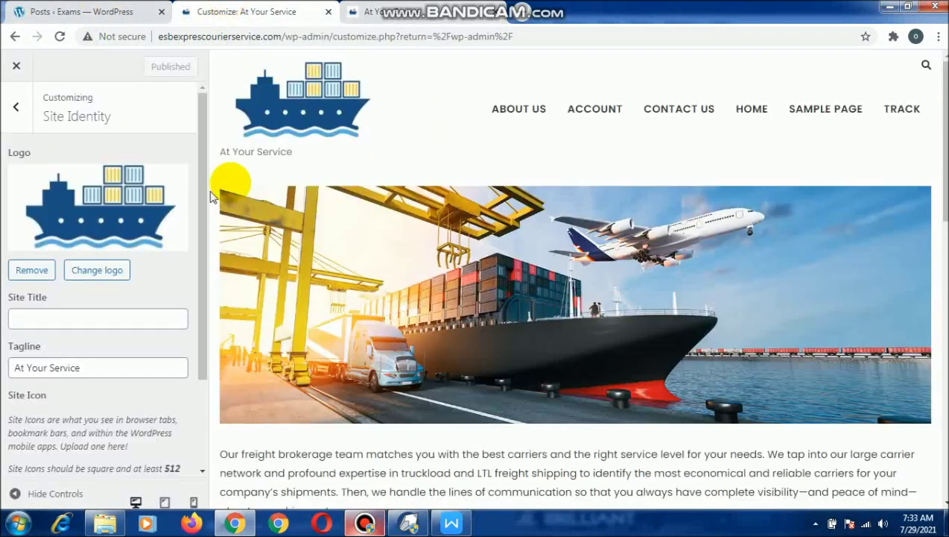
scroll(519, 343, "down", 5)
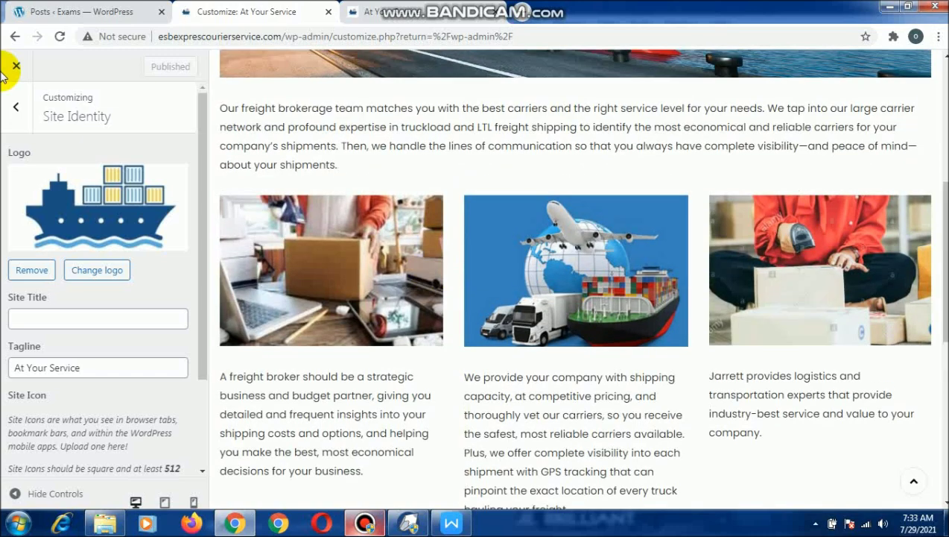
scroll(283, 206, "up", 4)
scroll(328, 173, "down", 4)
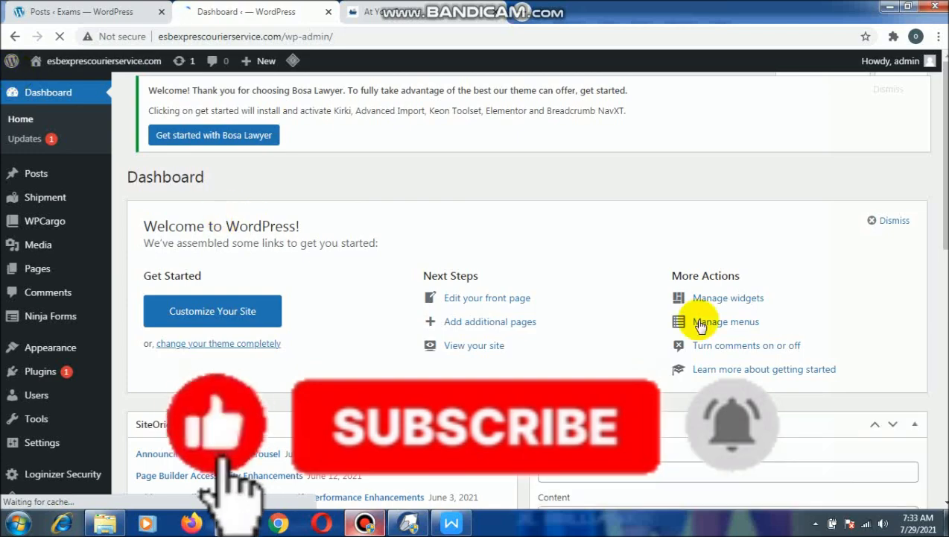
scroll(654, 300, "down", 10)
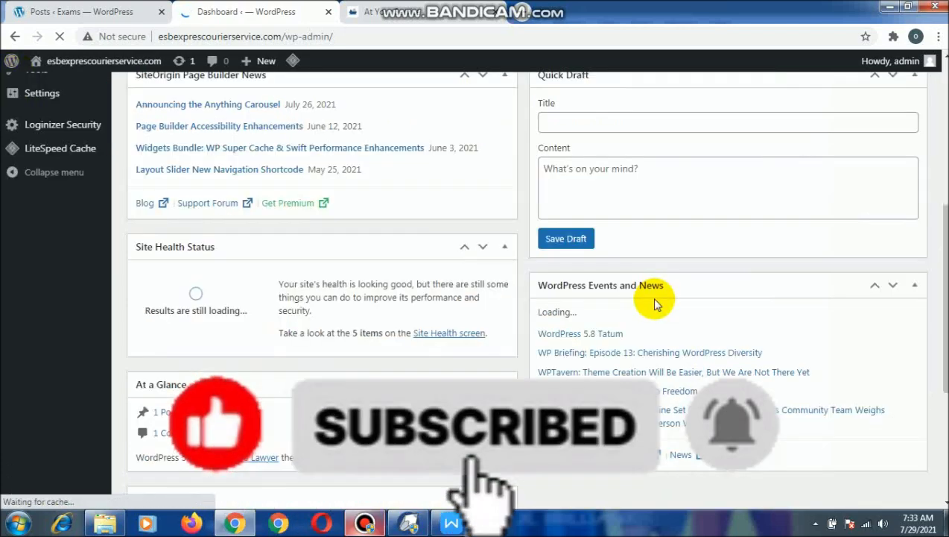
scroll(654, 302, "up", 10)
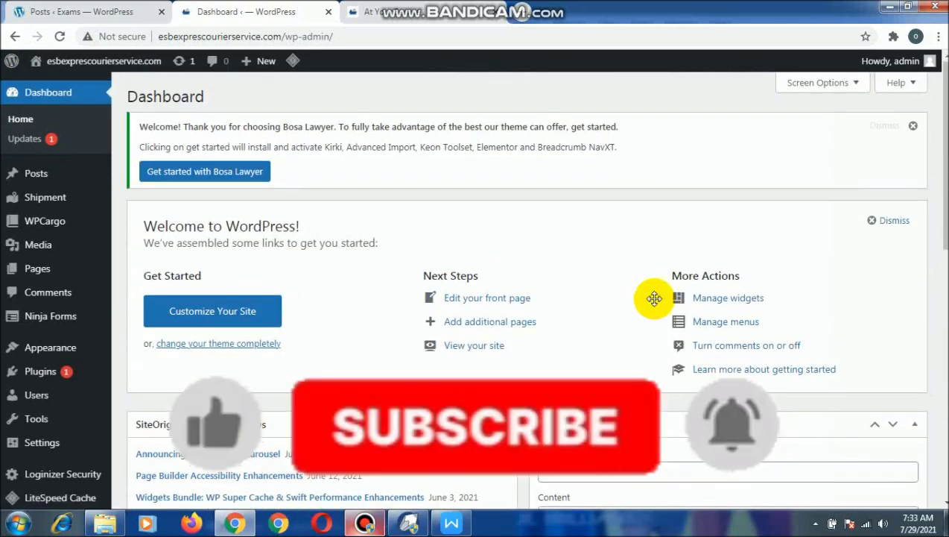
- Examine the live homepage's content and the page links in its header navigation
key("ctrl+Tab")
scroll(566, 206, "down", 8)
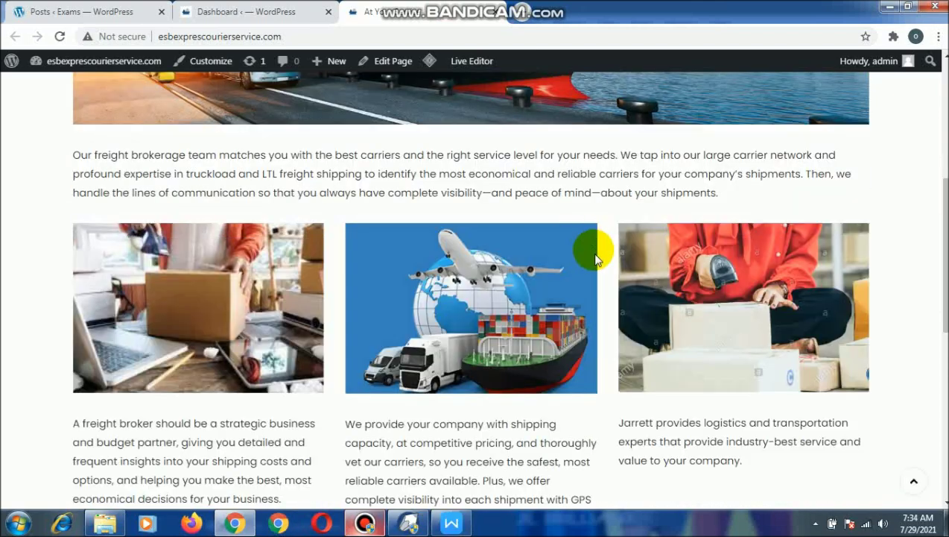
scroll(607, 298, "up", 10)
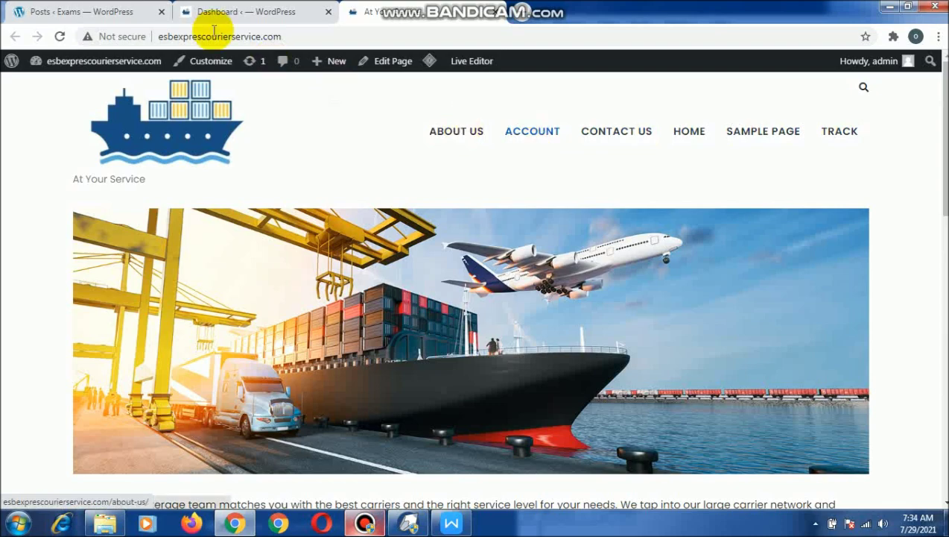
- Move the Account and Sample Page pages to the trash with a bulk action in the admin pages list
left_click(231, 12)
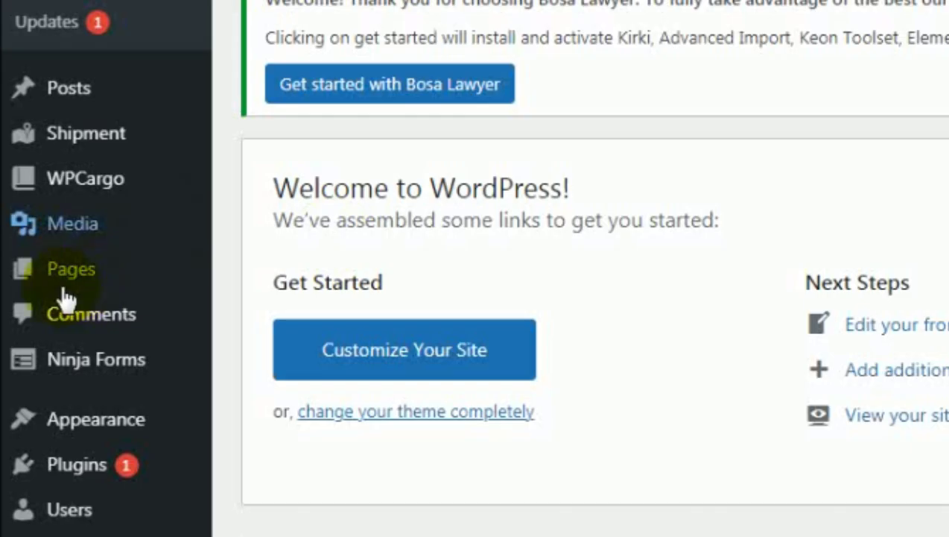
mouse_move(35, 273)
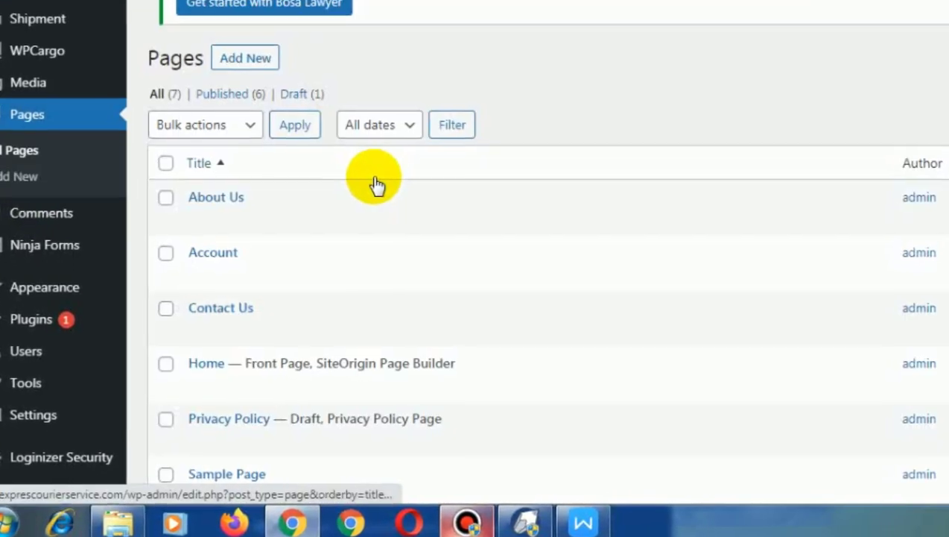
scroll(376, 185, "down", 4)
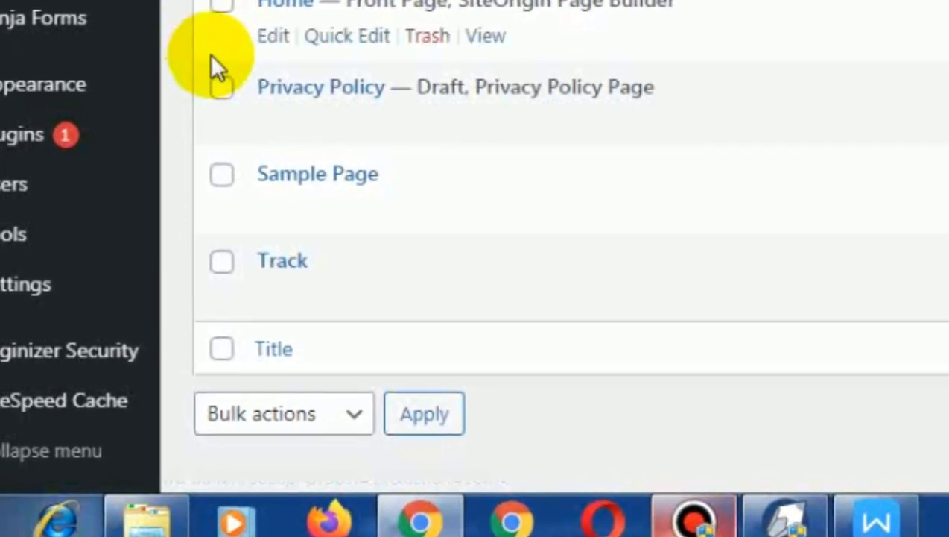
left_click(231, 157)
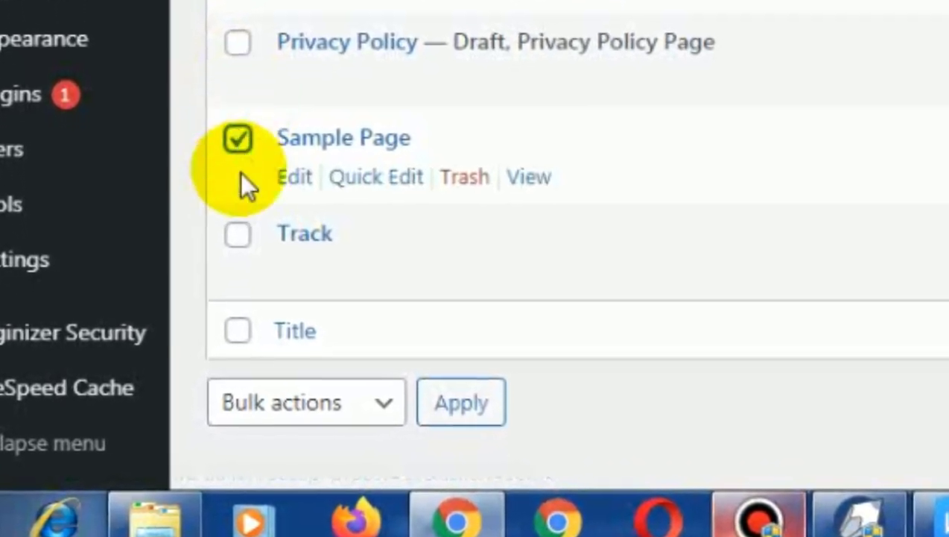
left_click(395, 410)
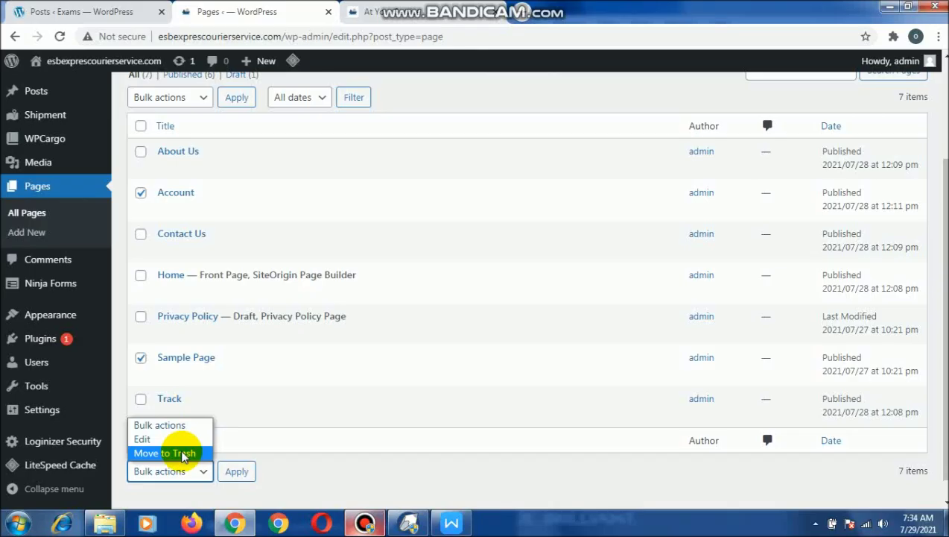
left_click(314, 402)
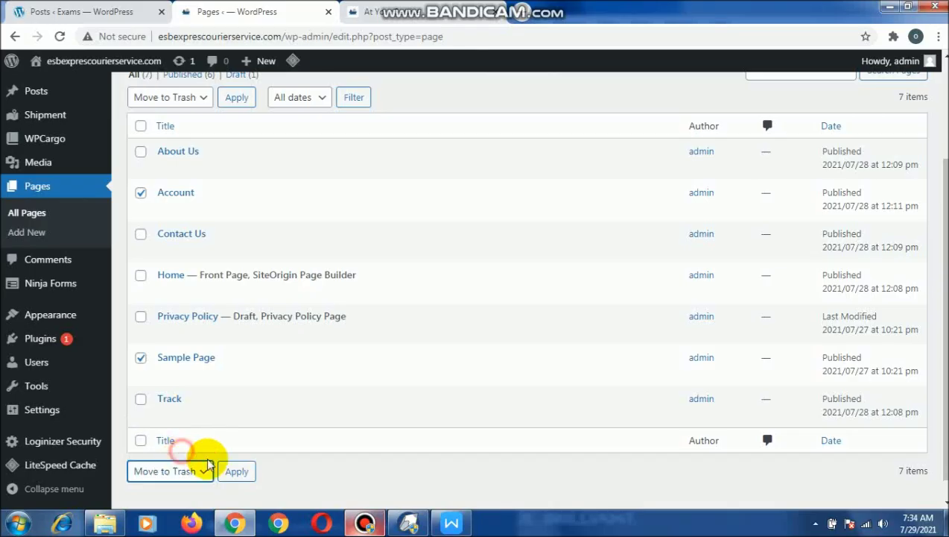
left_click(236, 473)
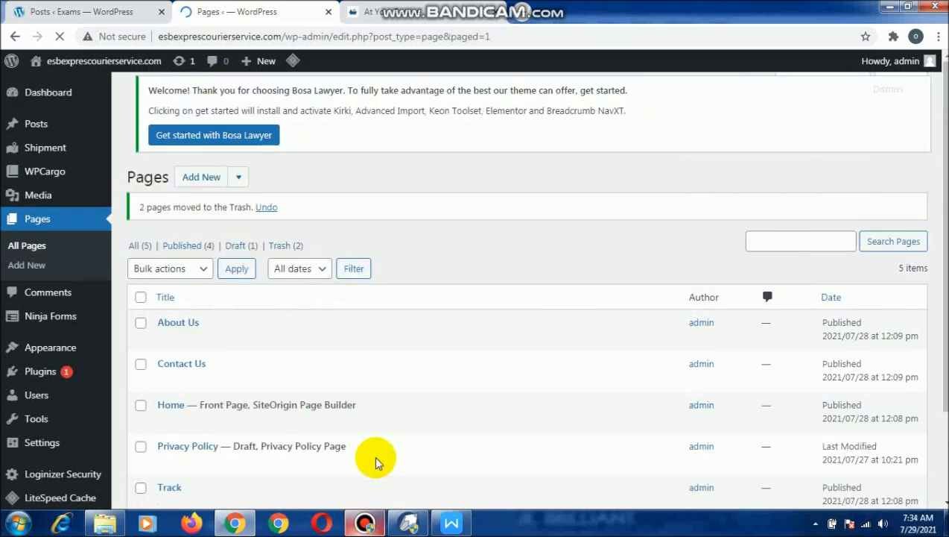
- Reload the live homepage to check its navigation links, and return to the admin pages list
scroll(376, 458, "down", 2)
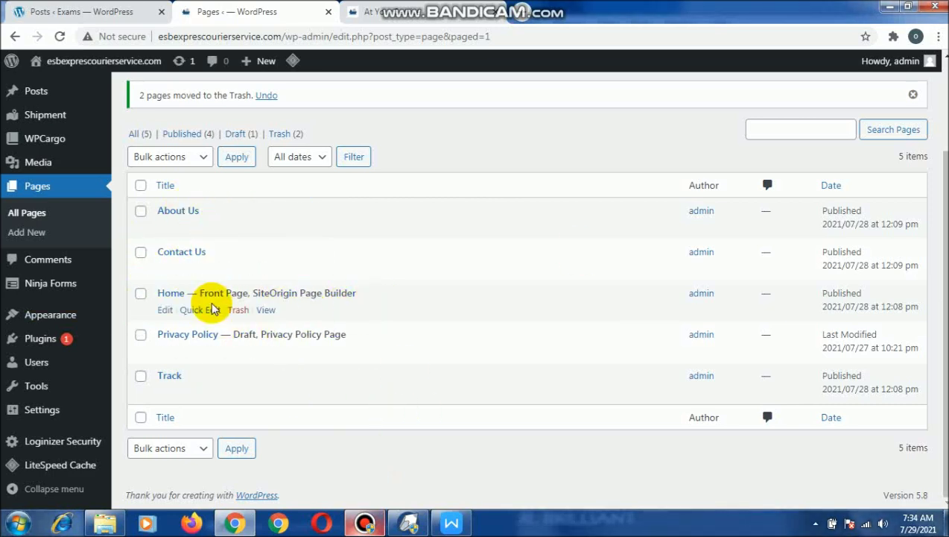
left_click(388, 12)
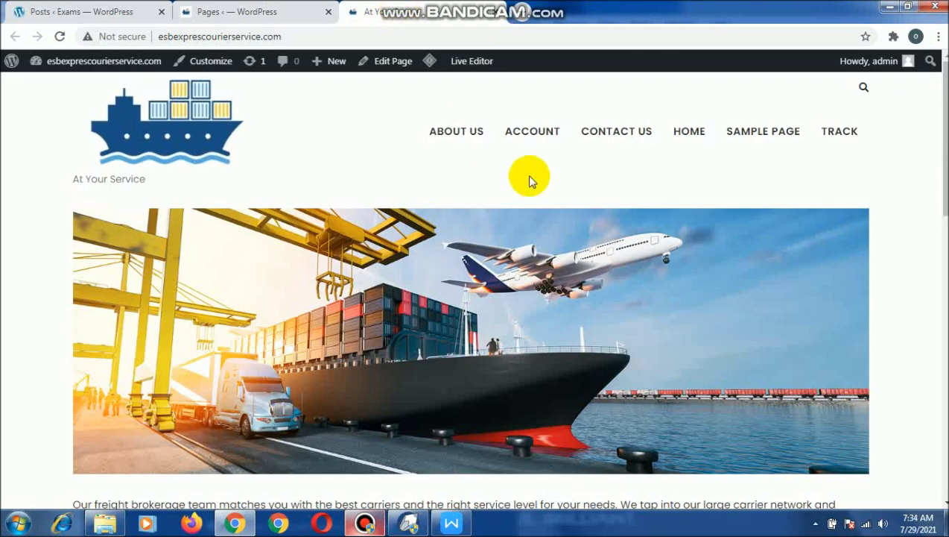
left_click(60, 35)
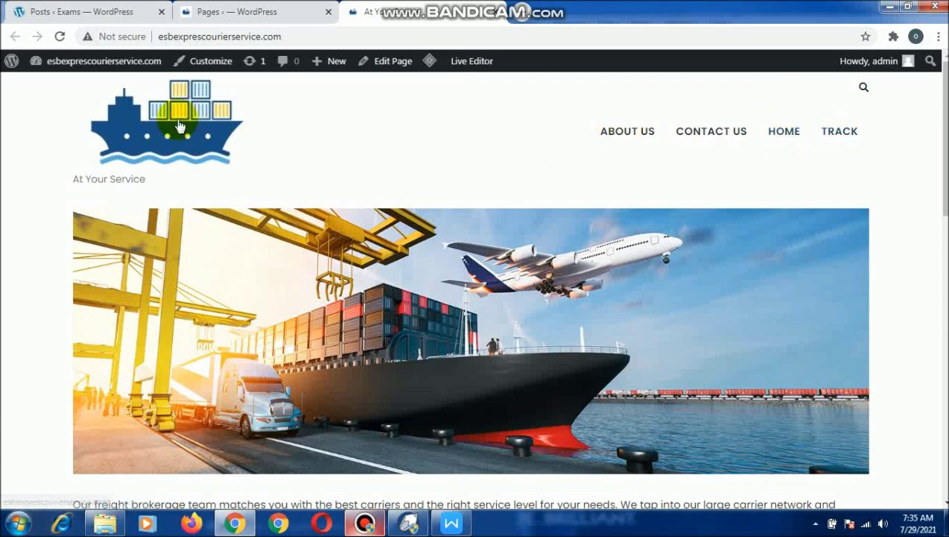
left_click(248, 11)
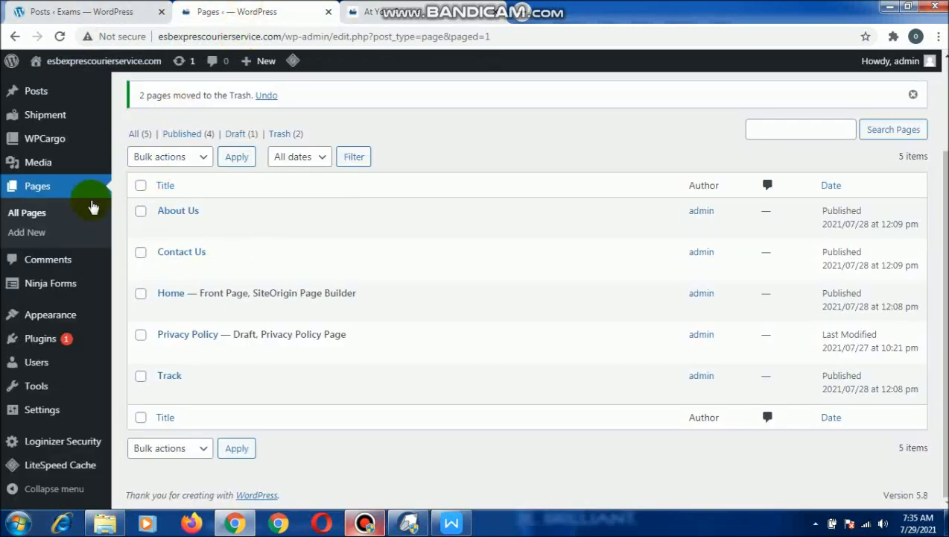
left_click(365, 521)
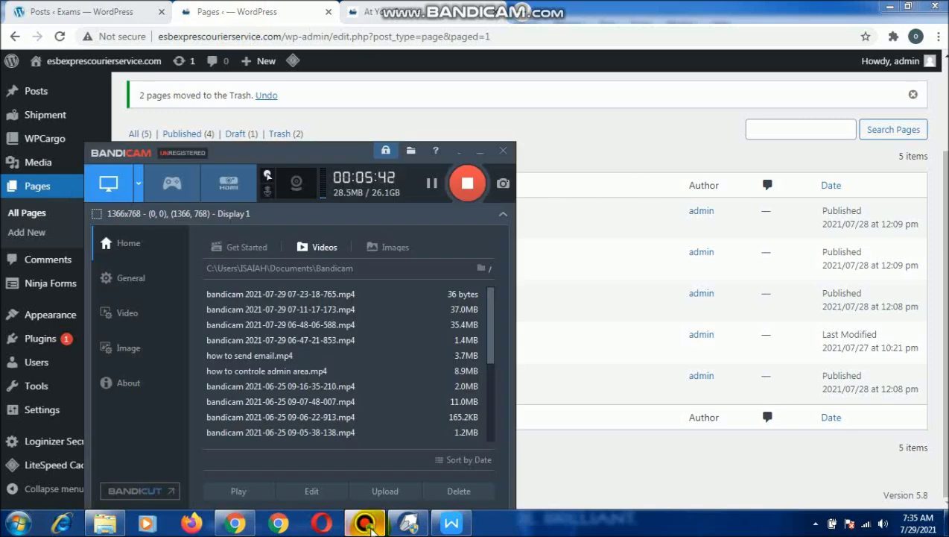
left_click(365, 522)
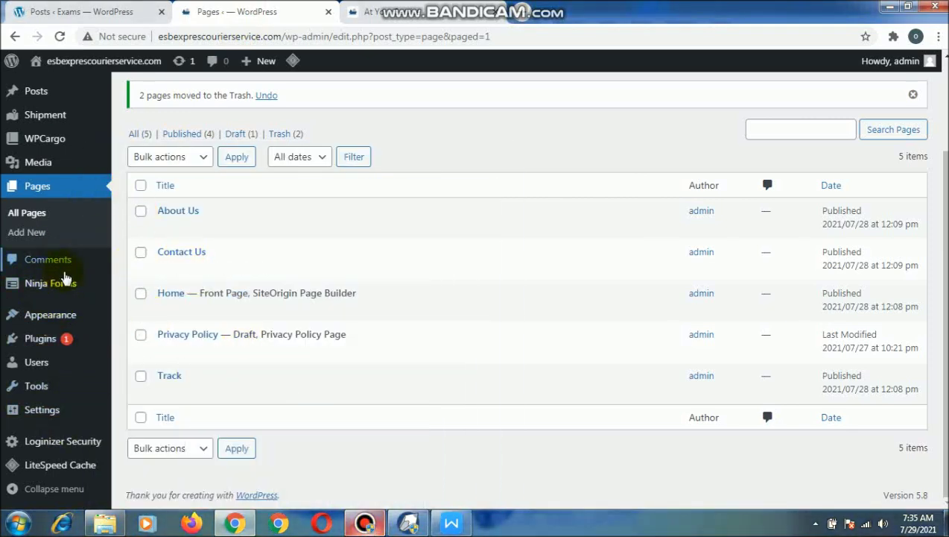
- Create a new navigation menu named Menue in the site's appearance settings
mouse_move(64, 317)
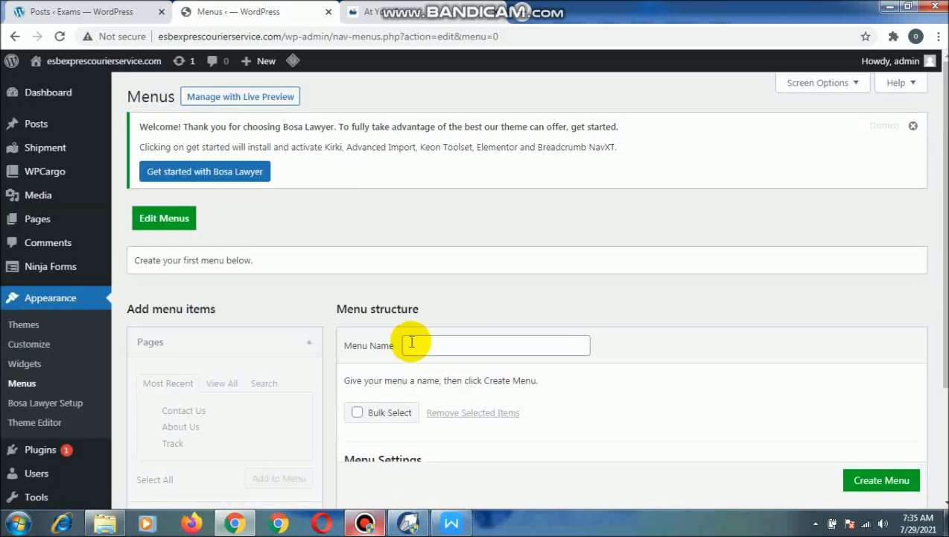
scroll(544, 321, "down", 1)
scroll(544, 321, "down", 1)
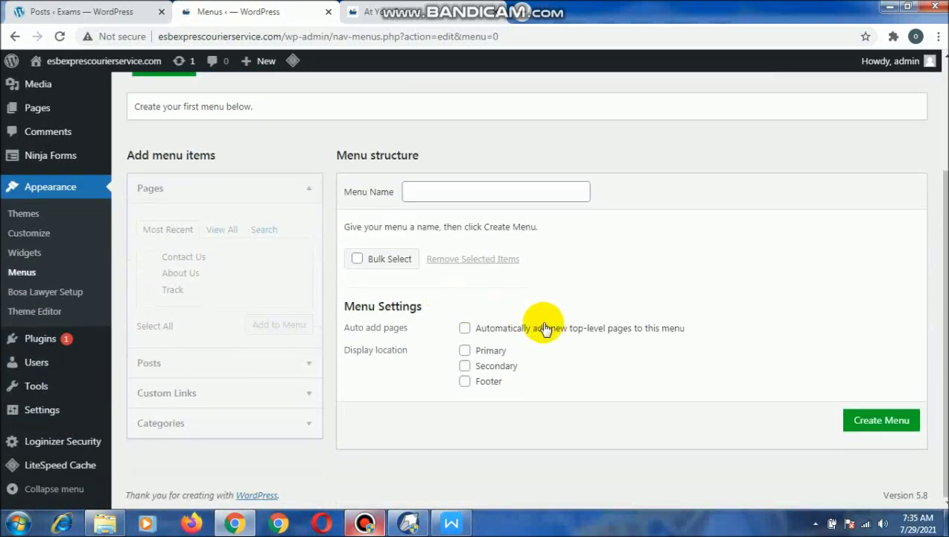
scroll(556, 312, "up", 2)
scroll(556, 312, "up", 1)
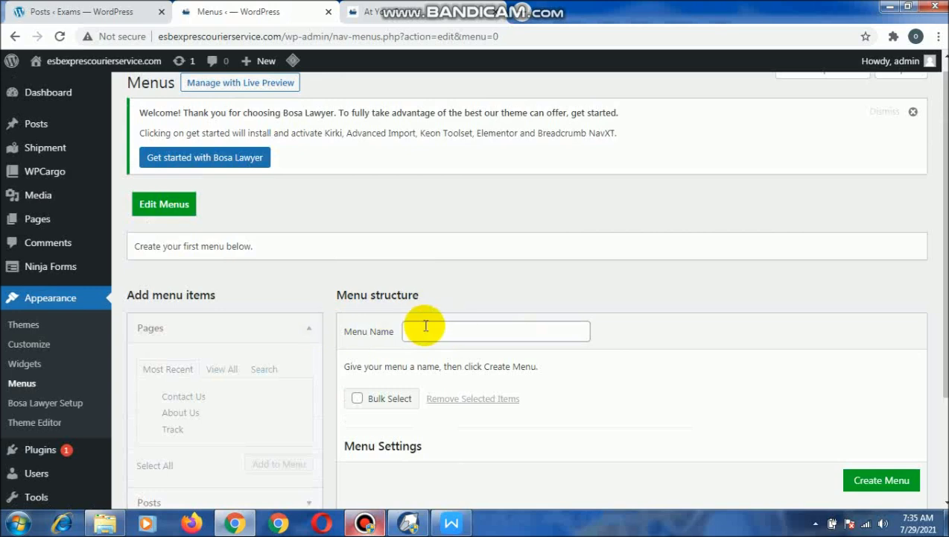
left_click(456, 330)
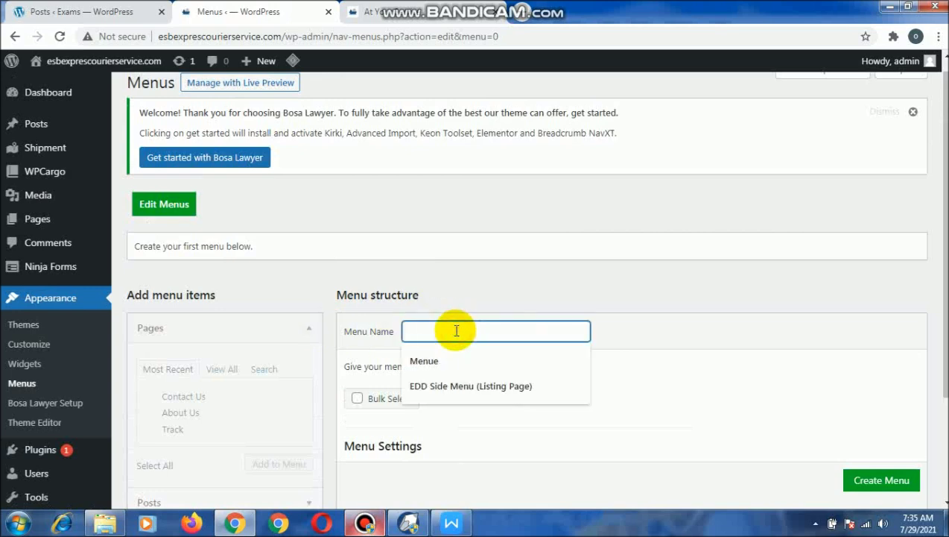
left_click(447, 359)
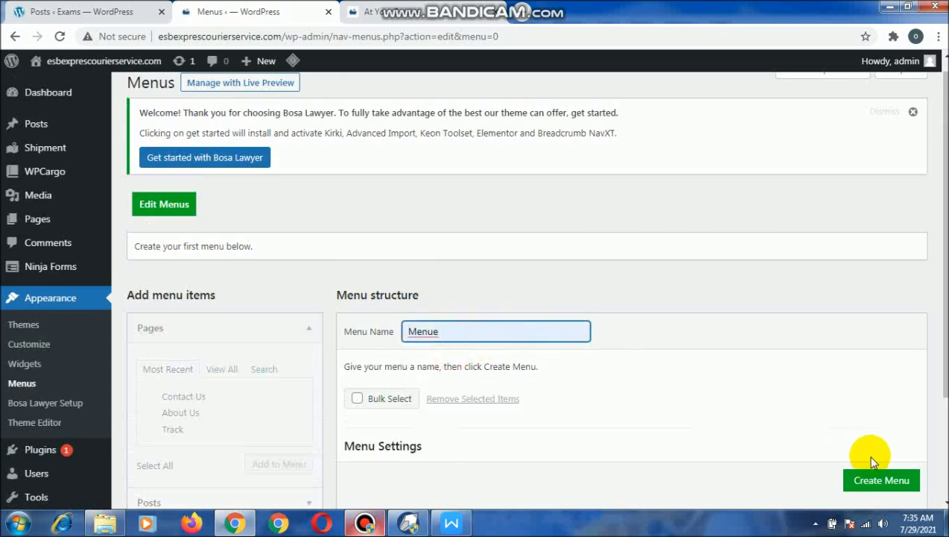
left_click(878, 477)
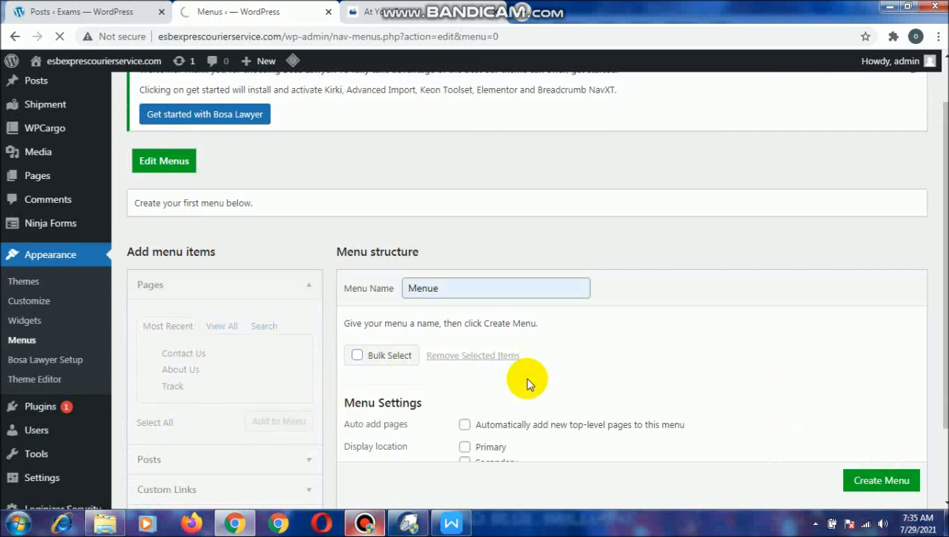
- Check the live homepage's navigation, and add the Contact Us, About Us and Track pages to the Menue menu
left_click(419, 9)
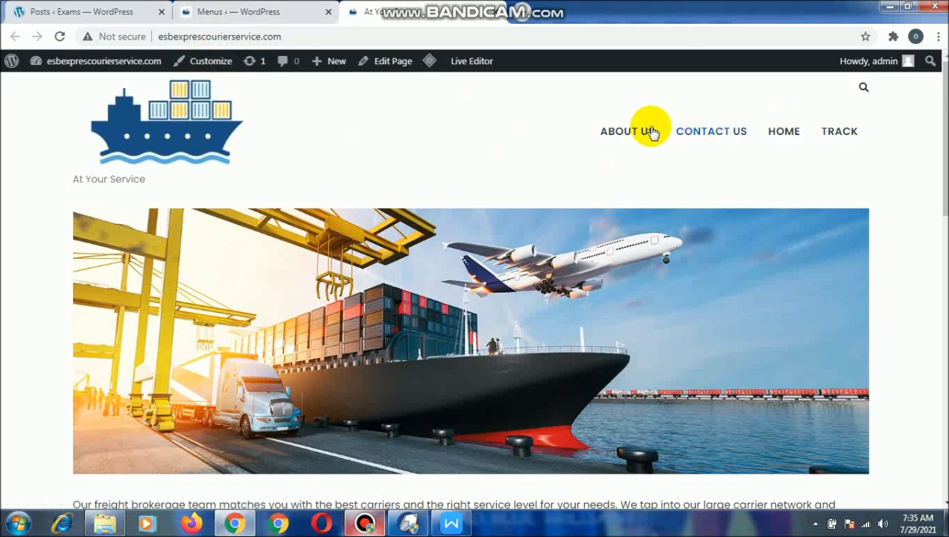
left_click(223, 11)
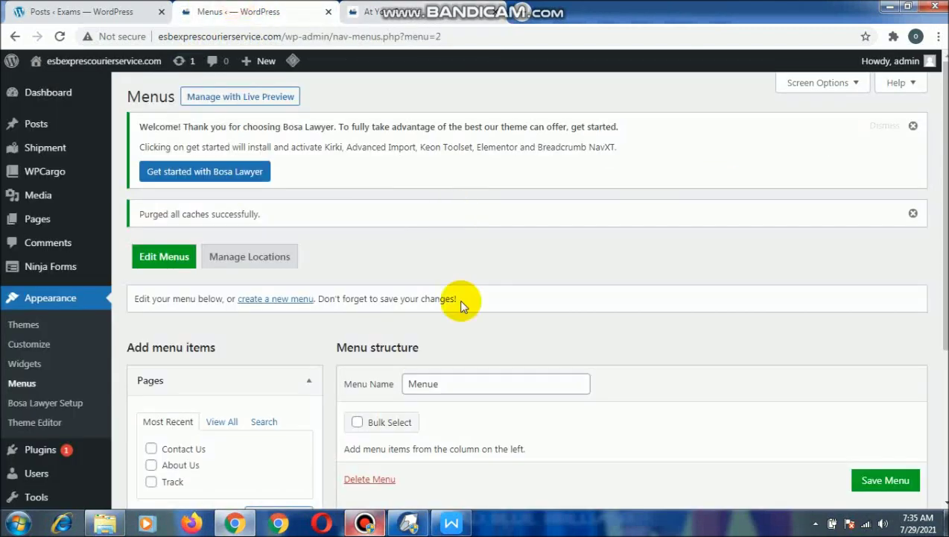
scroll(551, 405, "down", 2)
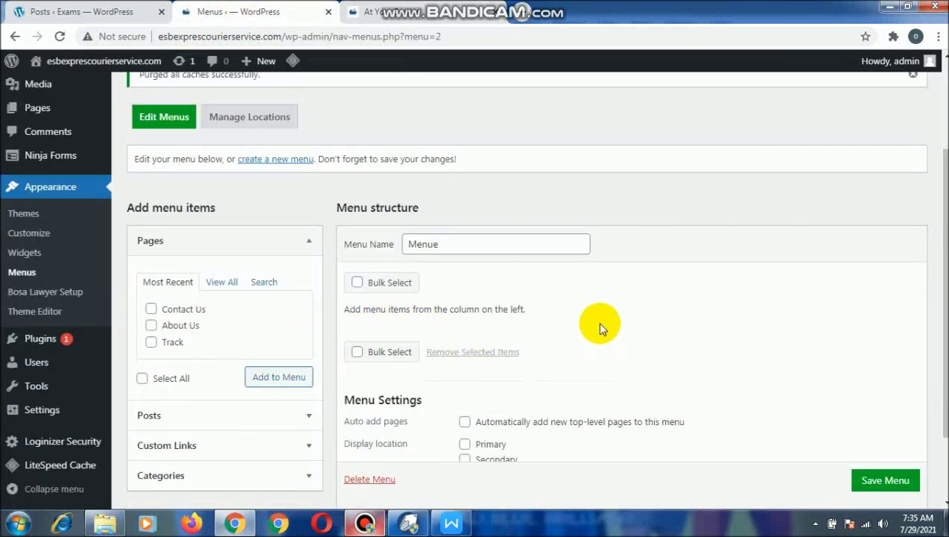
scroll(600, 325, "down", 2)
scroll(598, 325, "up", 1)
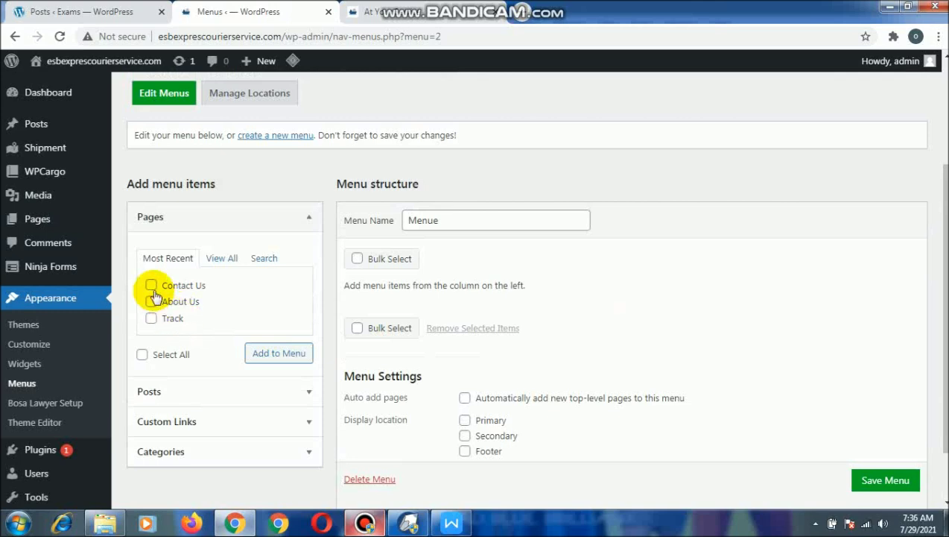
scroll(246, 294, "down", 1)
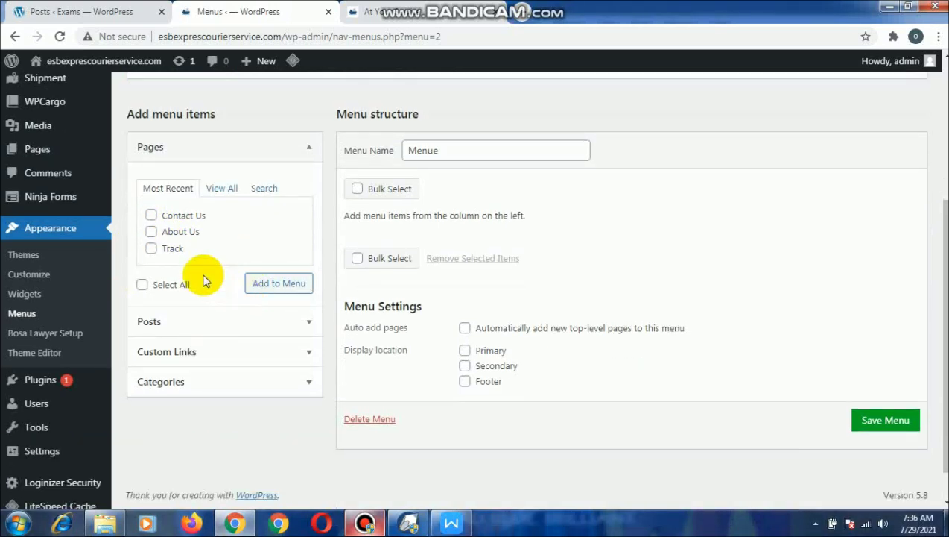
scroll(202, 279, "up", 1)
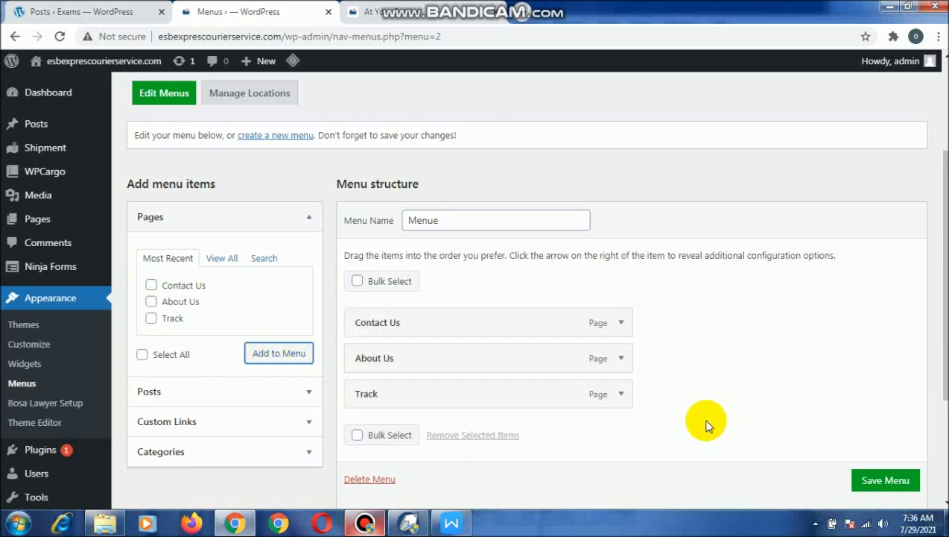
- Add the Home front page from the full page list as the menu's first item and save the menu
left_click(228, 258)
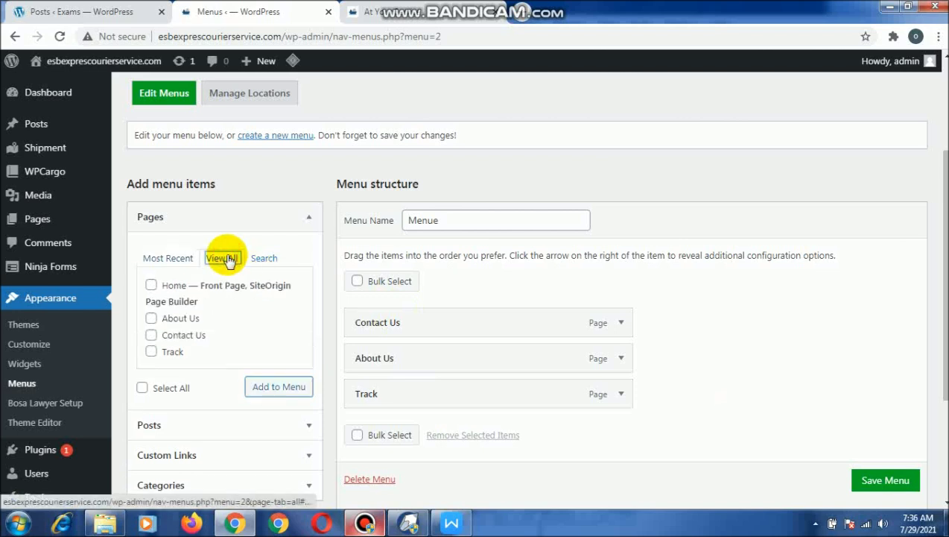
left_click(152, 286)
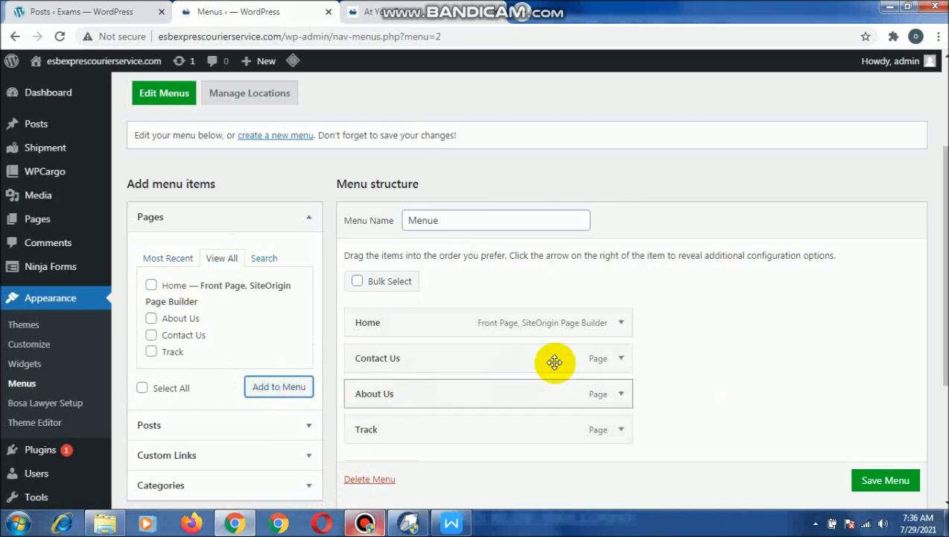
scroll(818, 412, "down", 1)
scroll(688, 294, "up", 1)
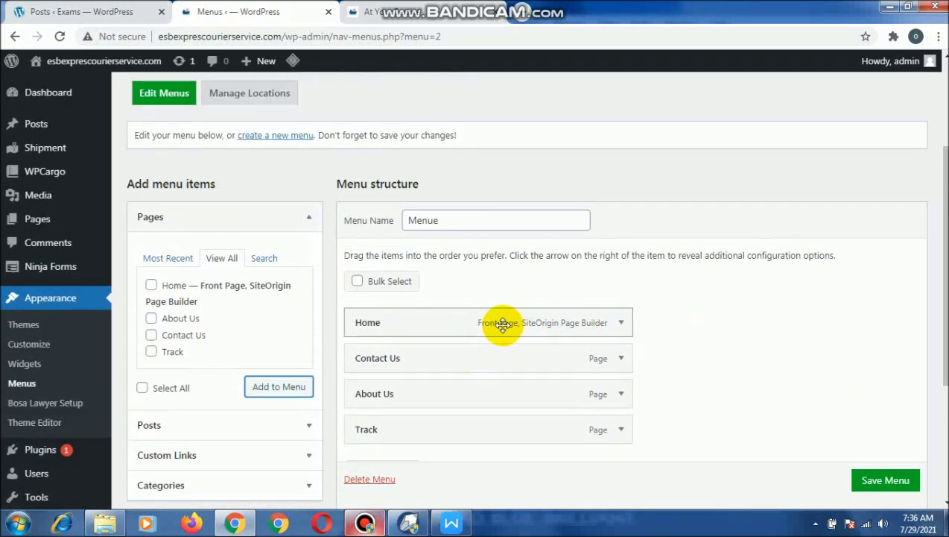
left_click(887, 475)
- Review the saved menu's items and settings, and save the menu again
scroll(840, 429, "down", 1)
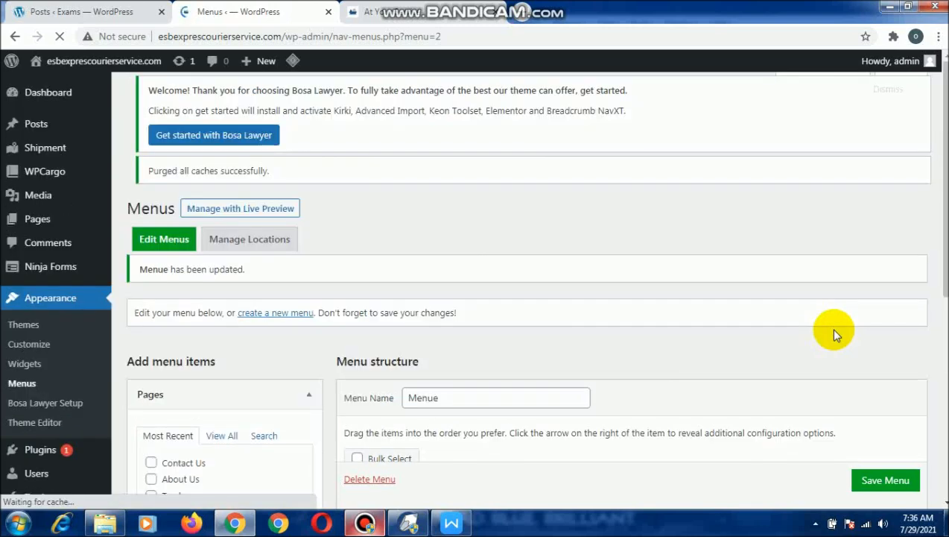
scroll(834, 330, "down", 4)
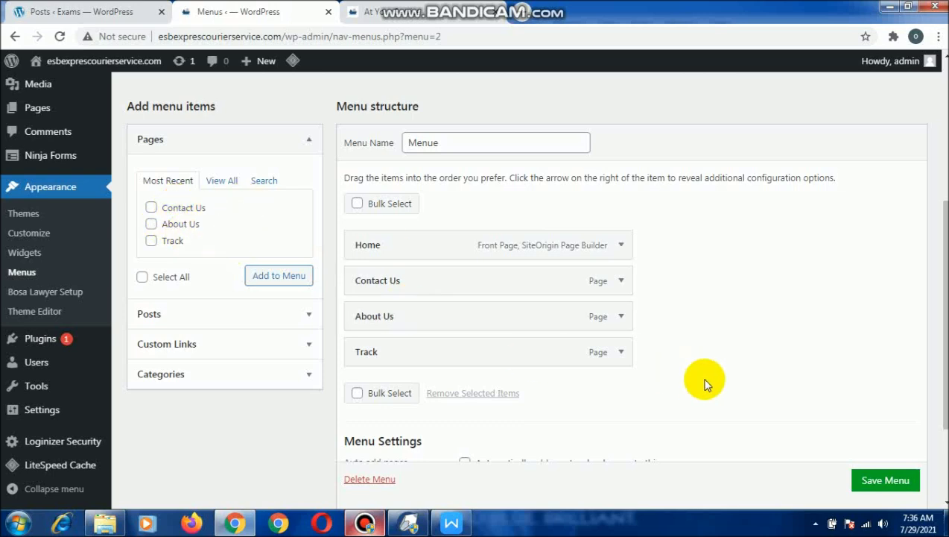
scroll(693, 372, "down", 2)
scroll(674, 348, "up", 3)
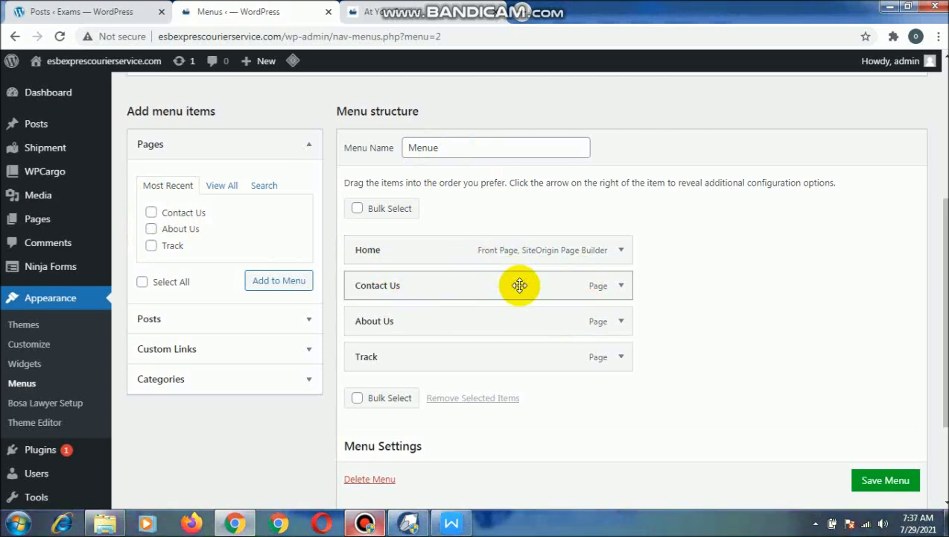
left_click(889, 482)
scroll(820, 466, "down", 1)
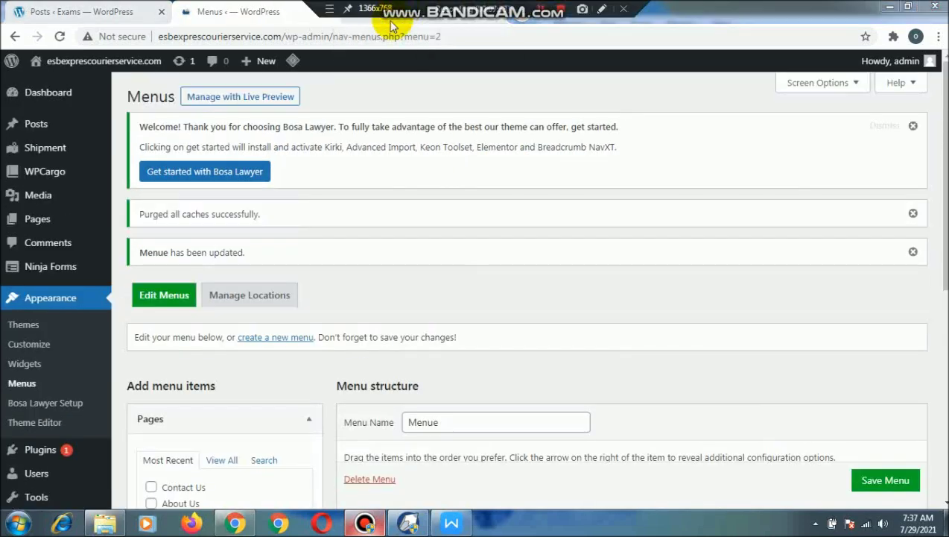
- Reload the live homepage and compare its navigation order with the item order in the menu editor
left_click(373, 12)
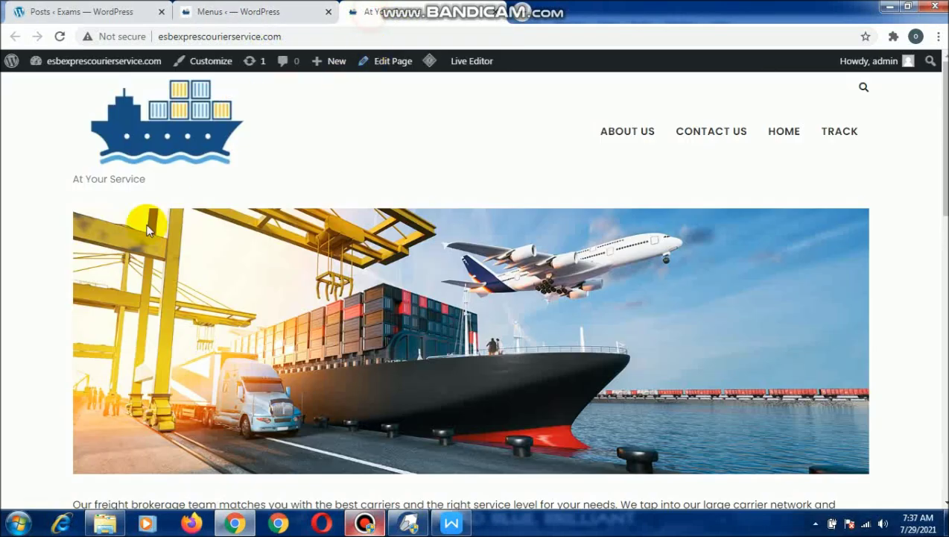
left_click(78, 144)
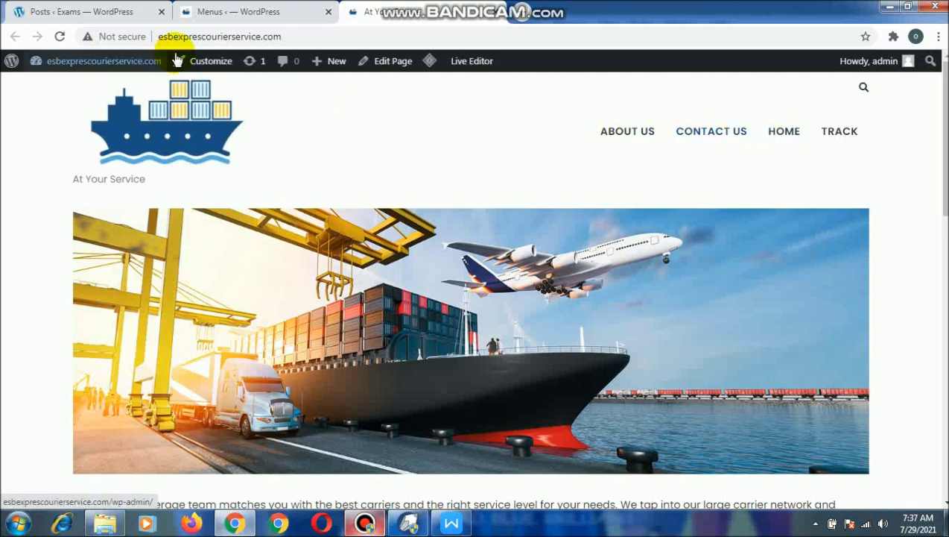
left_click(62, 37)
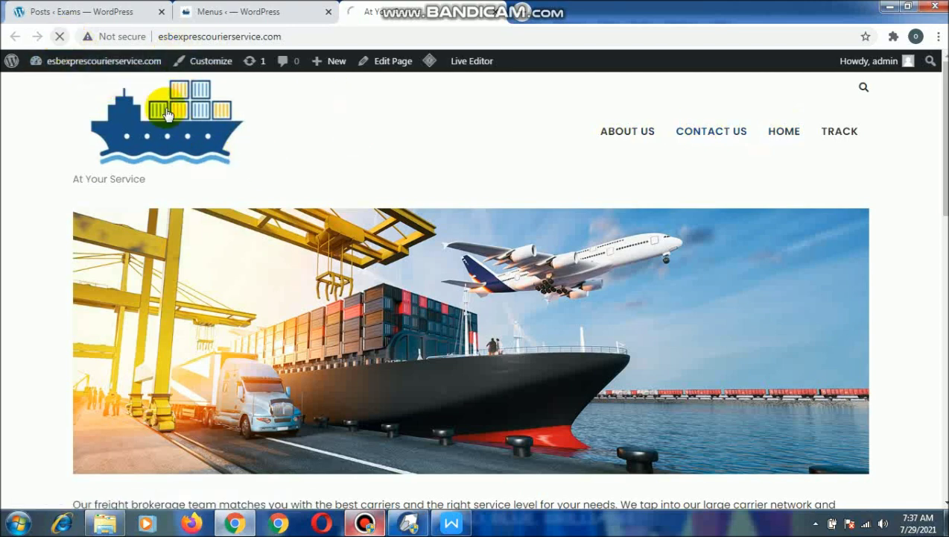
left_click(234, 10)
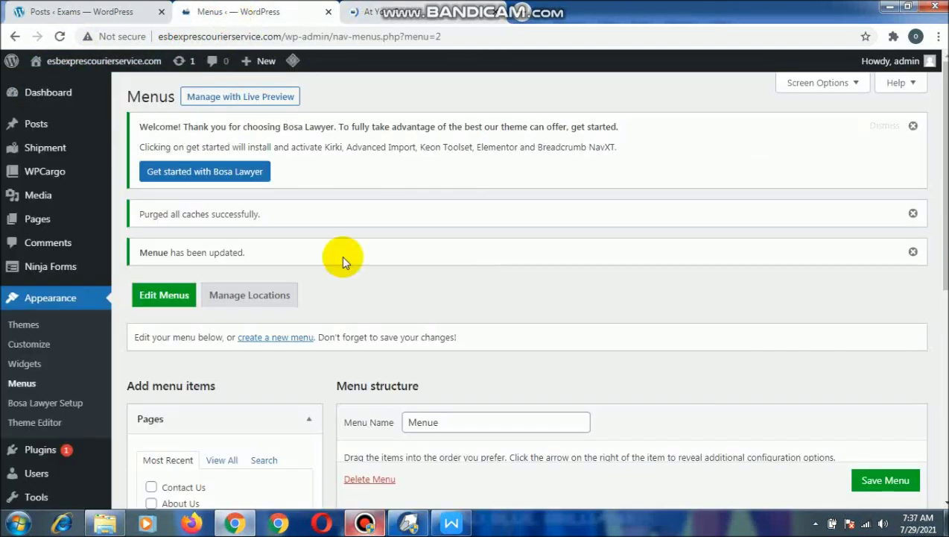
scroll(418, 325, "down", 4)
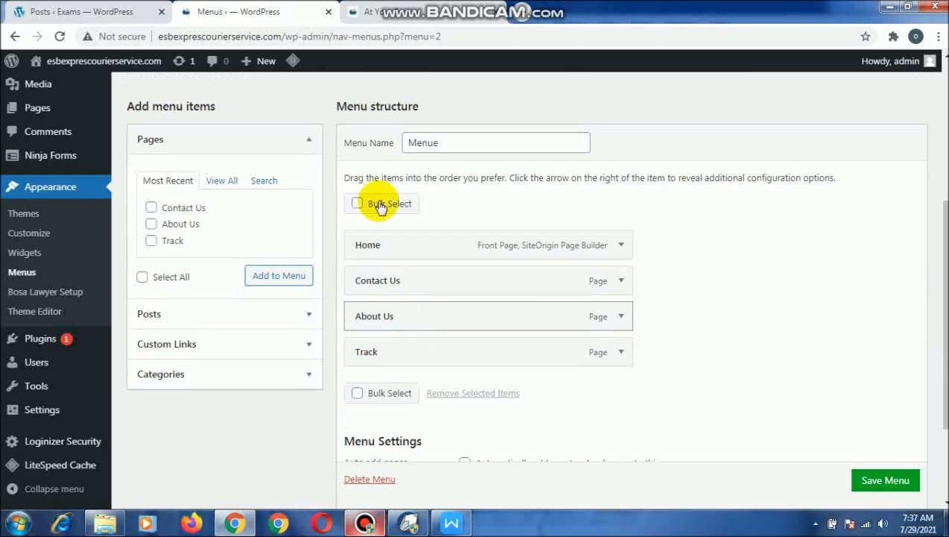
left_click(426, 9)
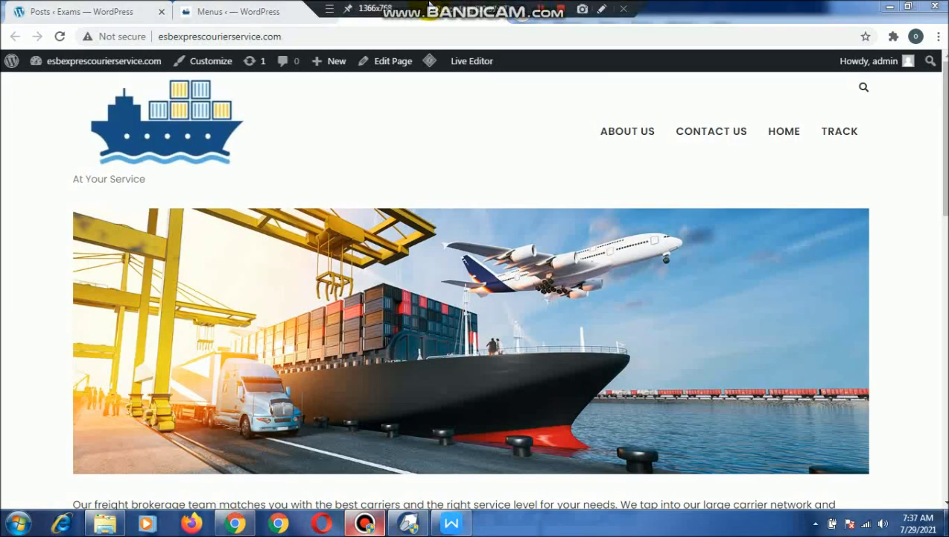
- Reorder the menu items in the menu editor to About Us, Contact Us, Track, Home
left_click(270, 11)
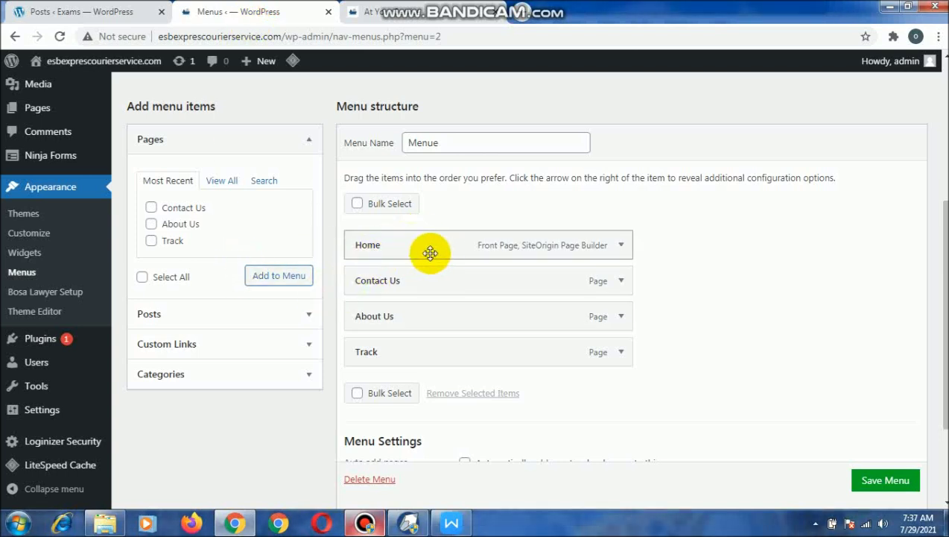
left_click_drag(429, 251, 426, 359)
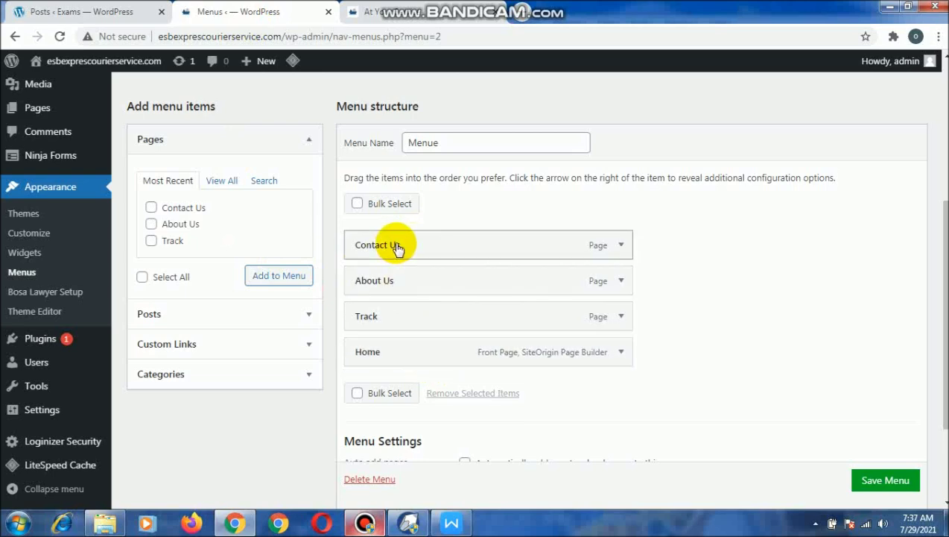
mouse_move(396, 262)
left_mouse_down()
mouse_move(392, 308)
mouse_move(409, 324)
mouse_move(393, 277)
left_mouse_up()
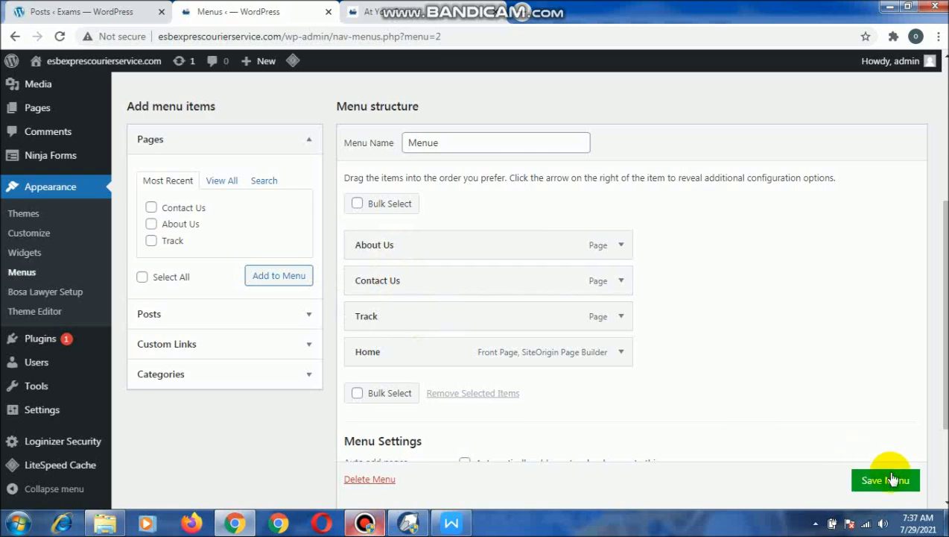
- Enable automatically adding new top-level pages to the menu, and save the menu
scroll(636, 417, "down", 2)
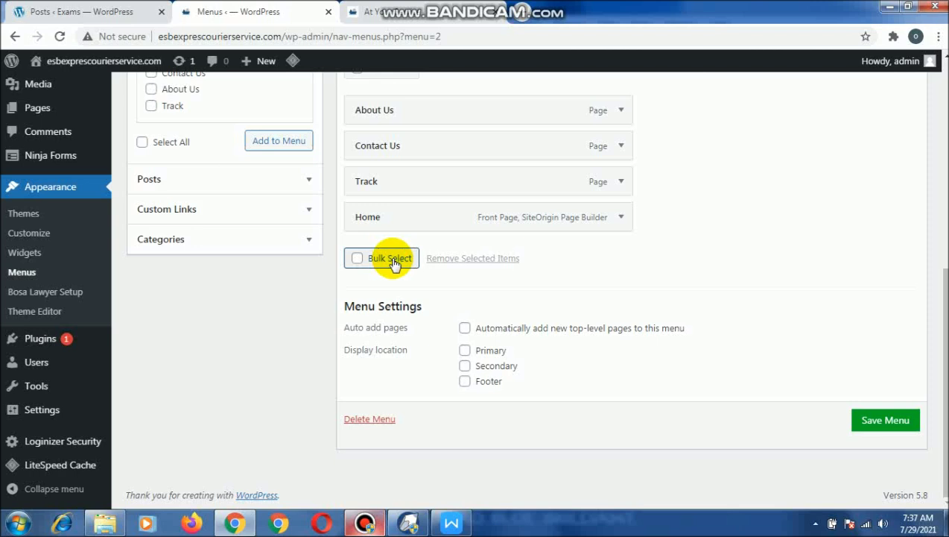
left_click(464, 328)
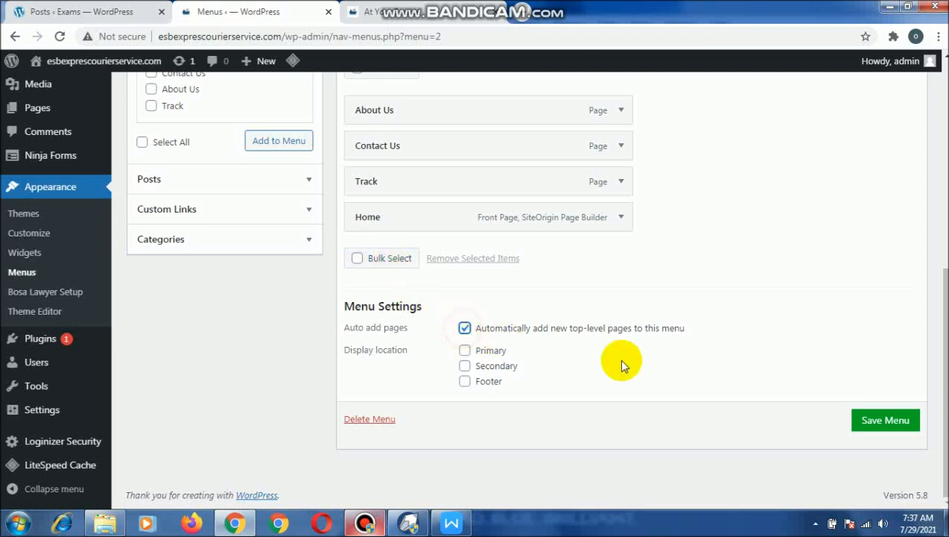
left_click(902, 418)
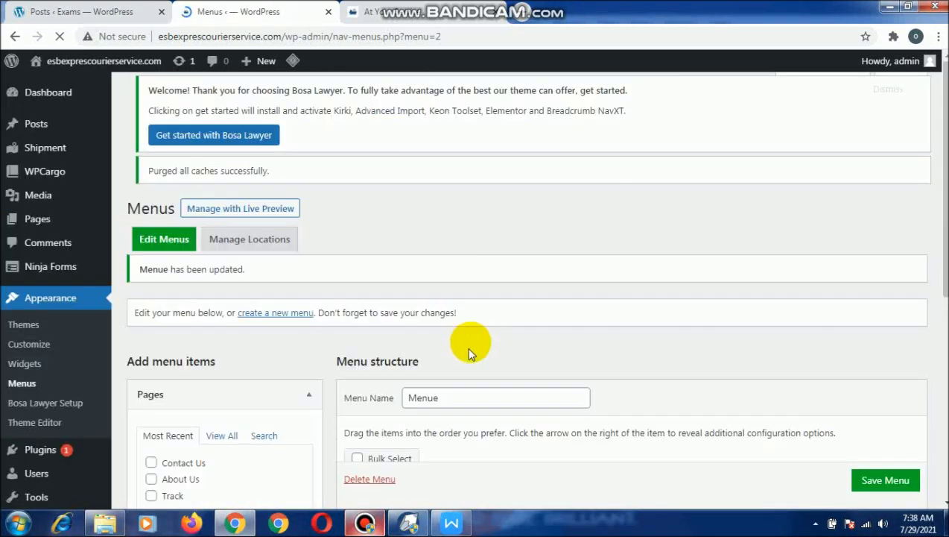
scroll(665, 377, "down", 5)
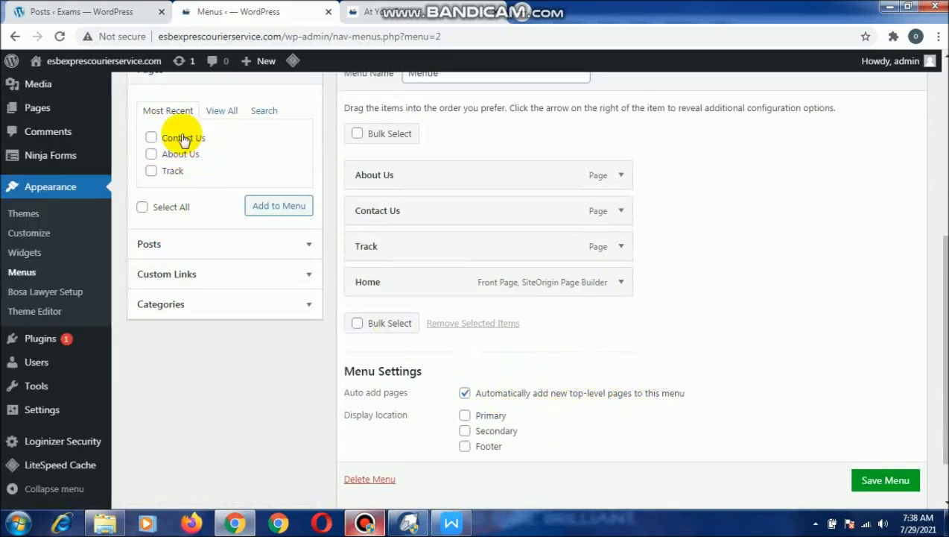
- Reload the live homepage and check the links in its header navigation after the menu update
mouse_move(33, 108)
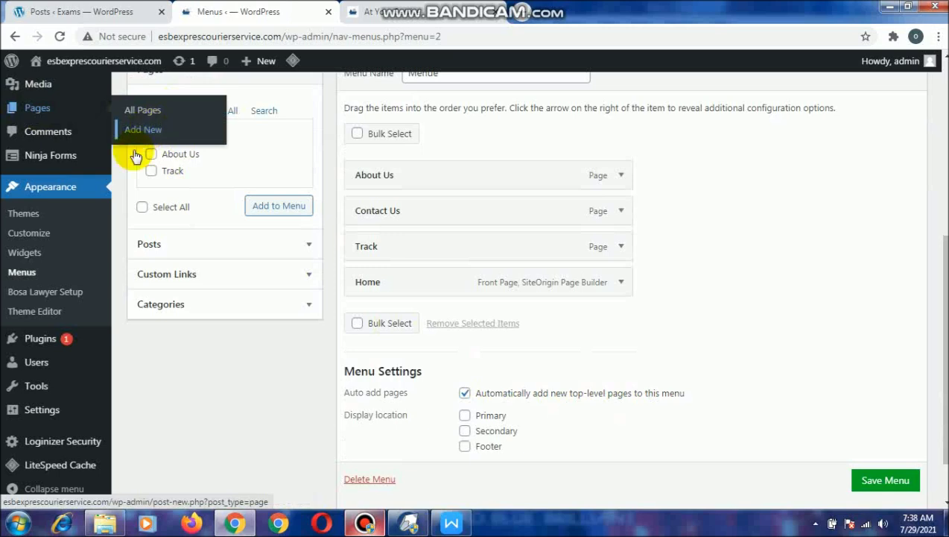
left_click(381, 11)
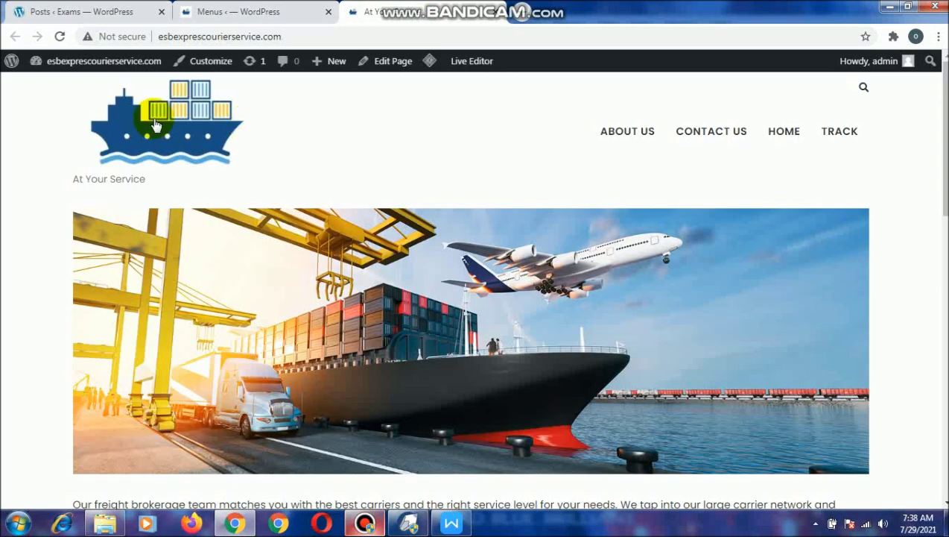
left_click(60, 36)
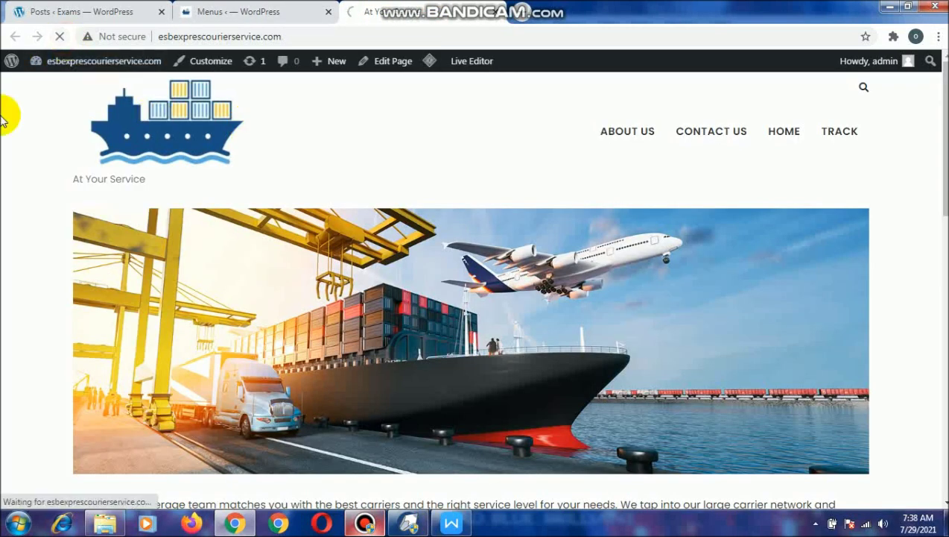
scroll(2, 120, "down", 1)
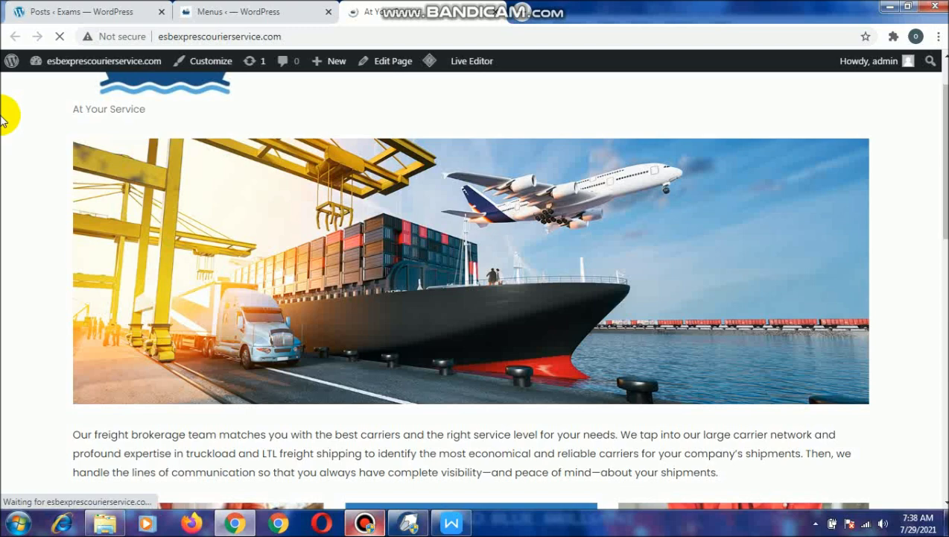
scroll(2, 119, "up", 1)
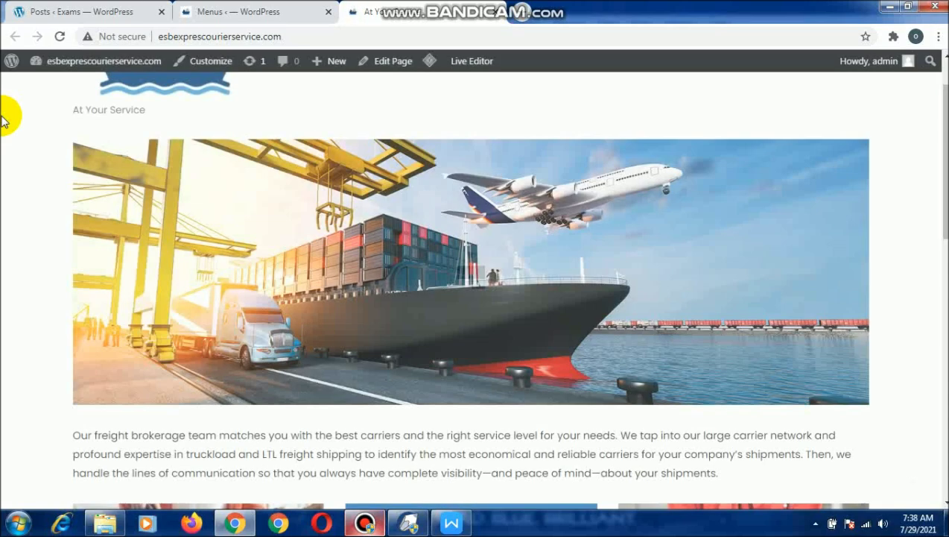
scroll(38, 134, "up", 1)
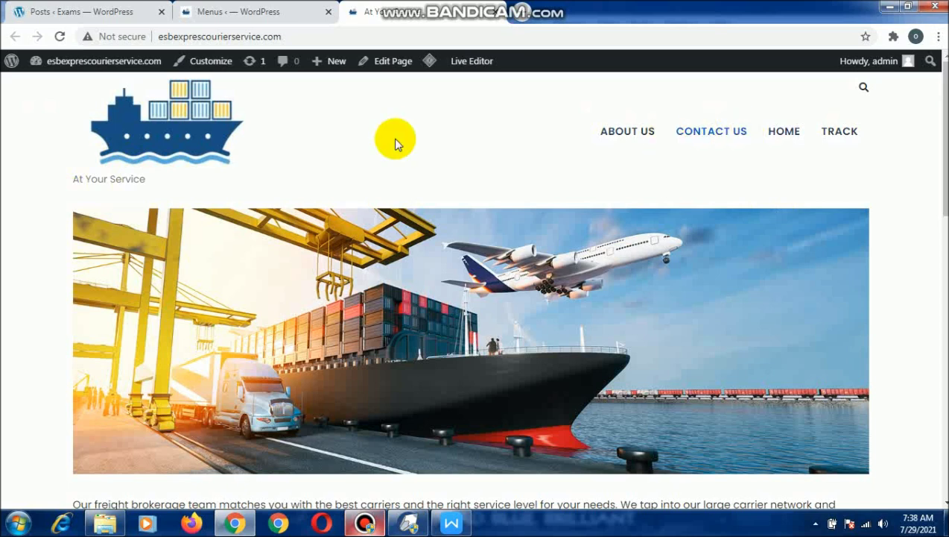
- Review the full list of pages and the page search in the menu editor, and compare them with the live homepage's navigation
left_click(212, 12)
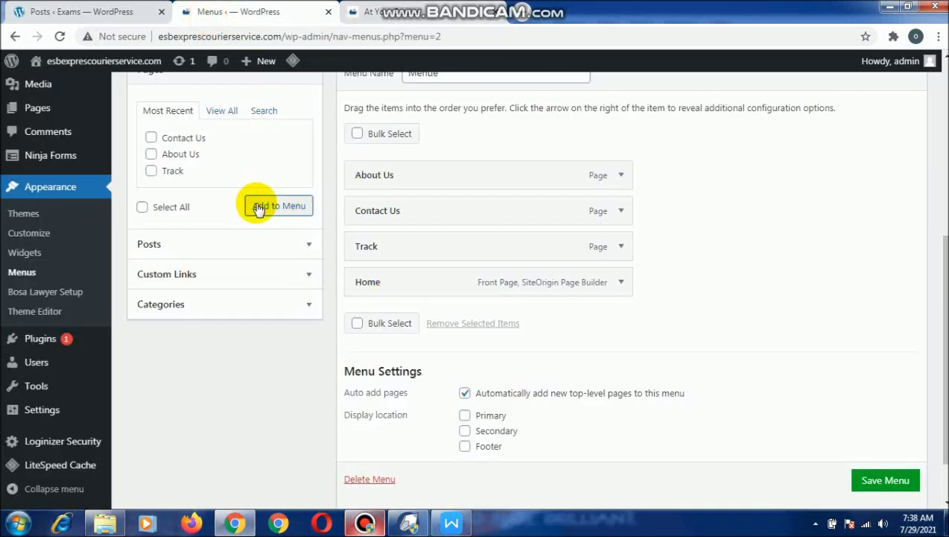
left_click(222, 111)
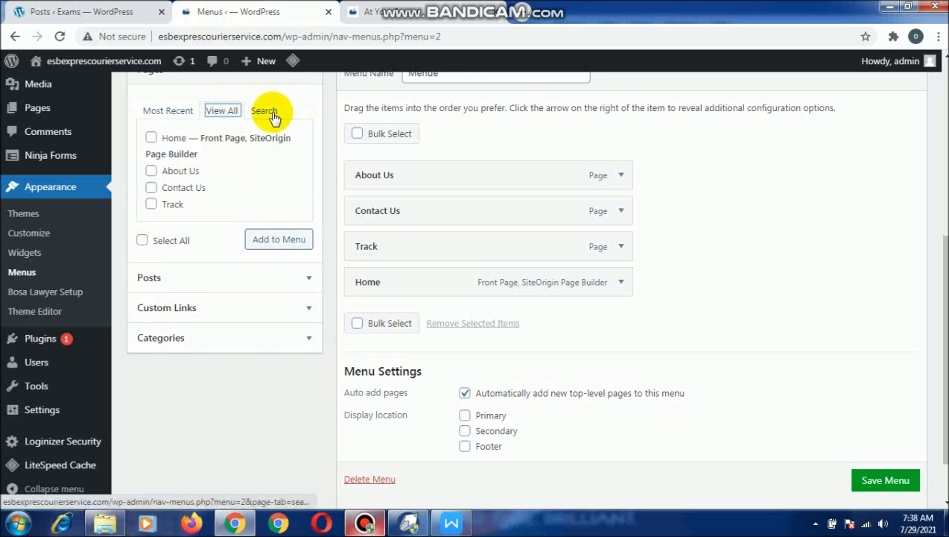
left_click(270, 114)
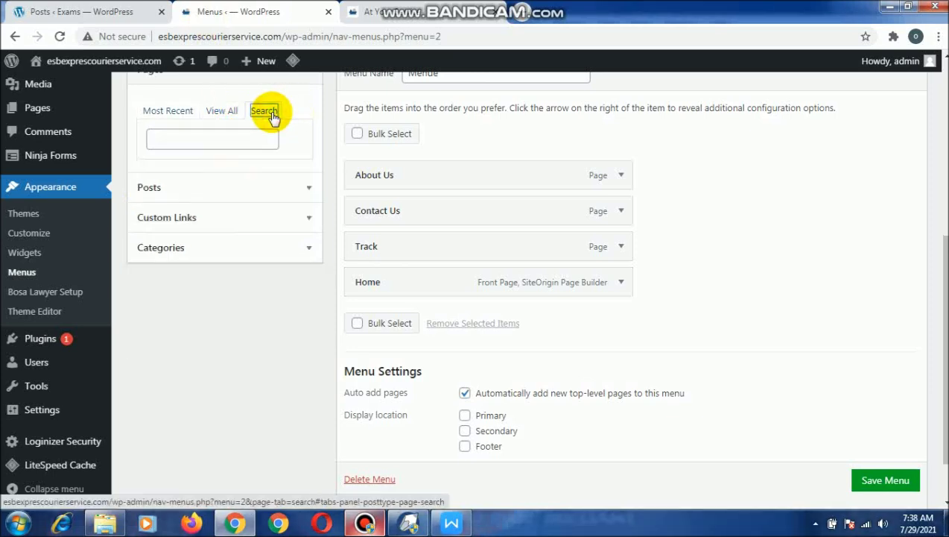
left_click(431, 11)
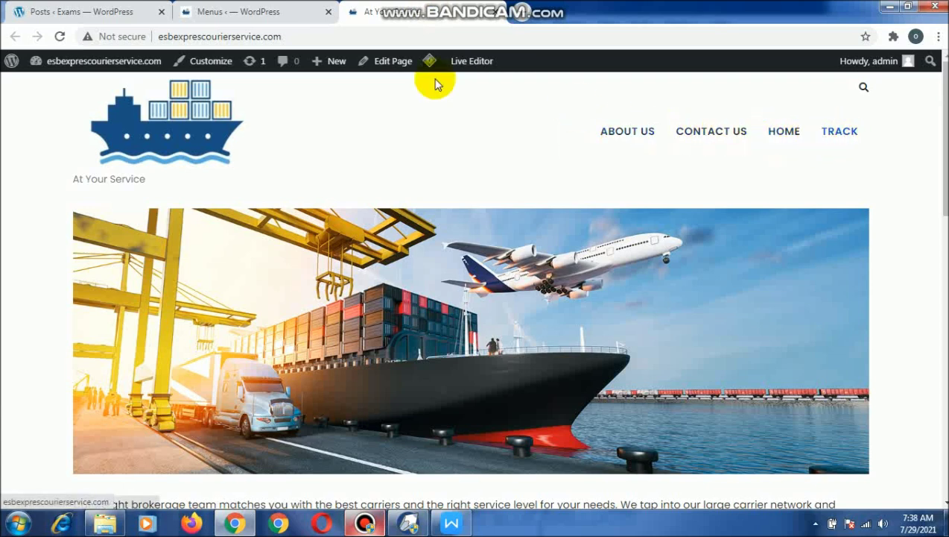
- Remove the About Us, Contact Us and Track items from the menu in the menu editor, and save the menu
left_click(242, 16)
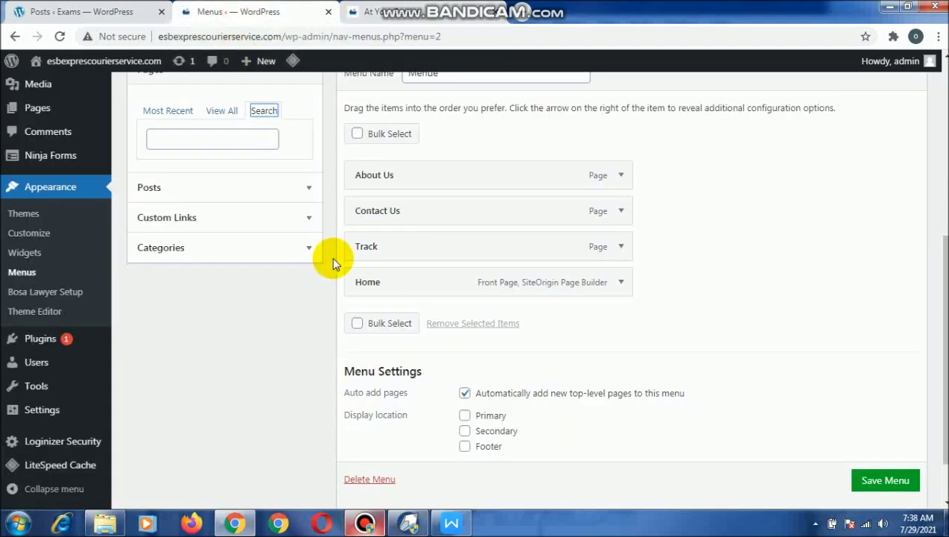
scroll(373, 298, "up", 2)
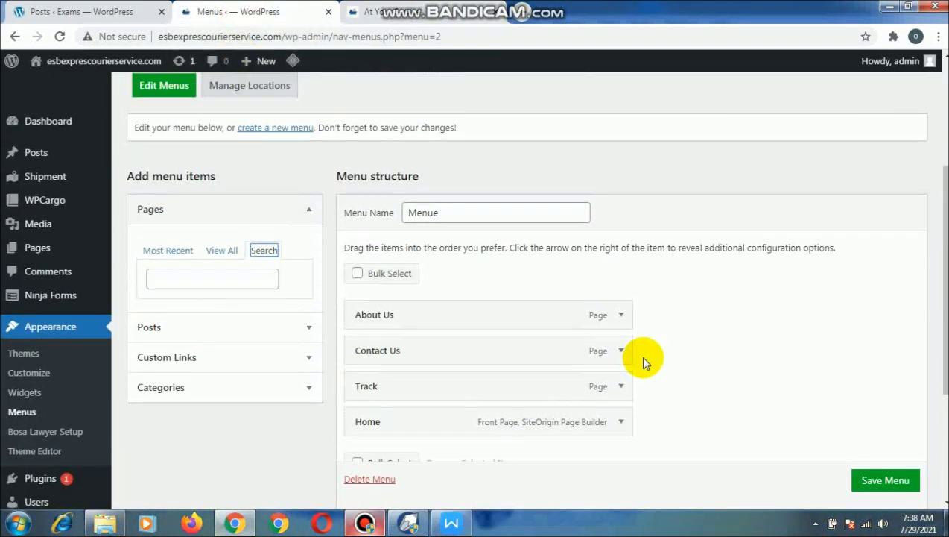
left_click(623, 316)
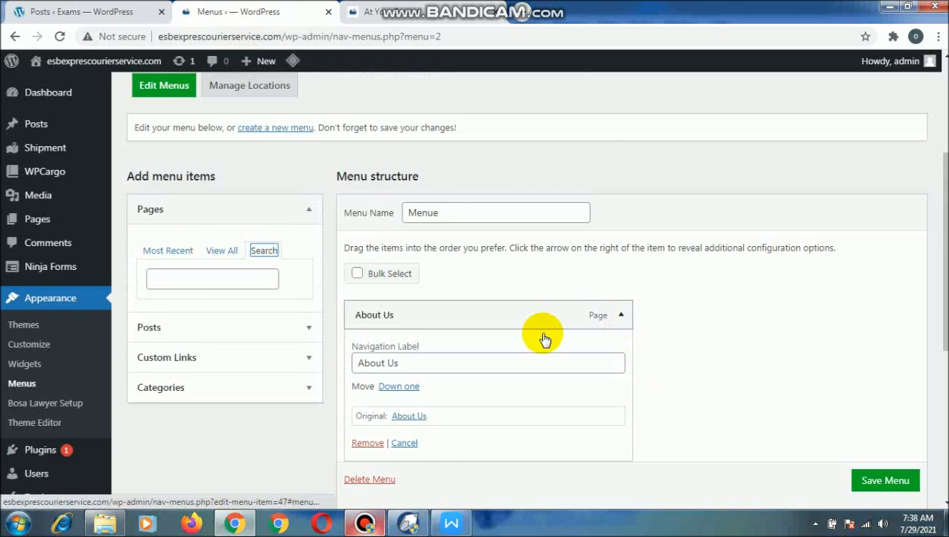
left_click(368, 443)
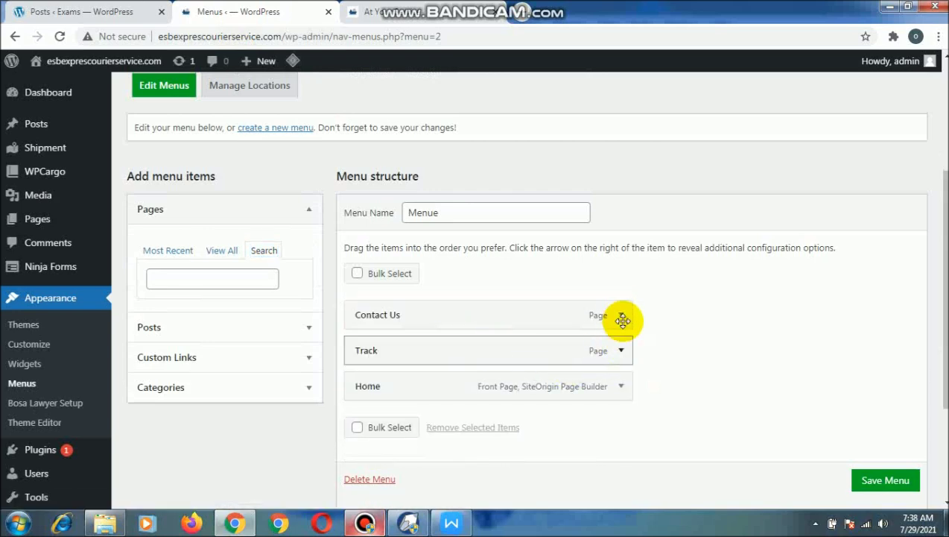
left_click(621, 315)
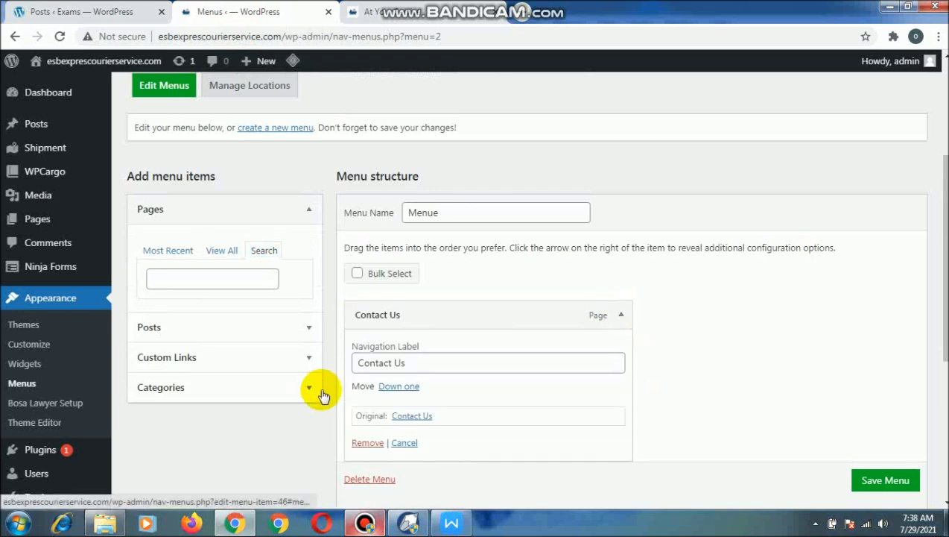
left_click(368, 443)
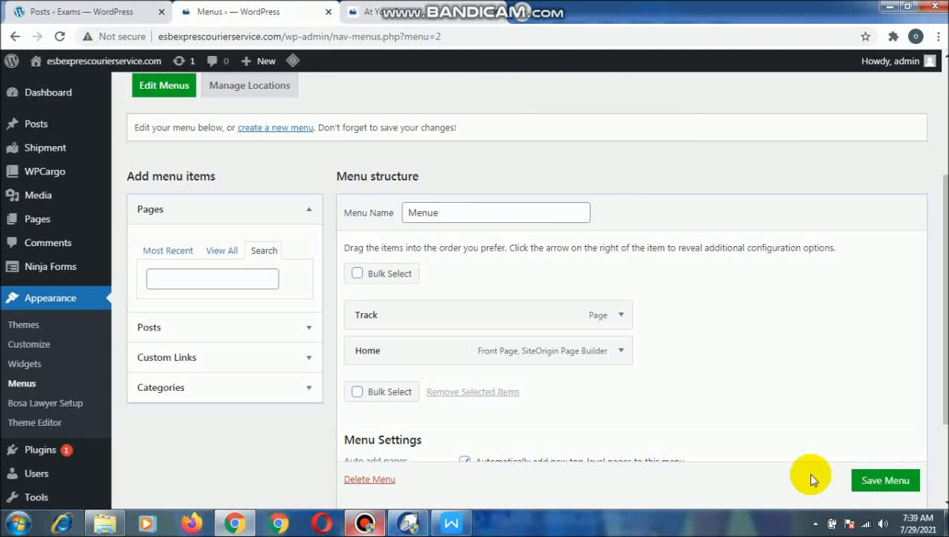
left_click(622, 316)
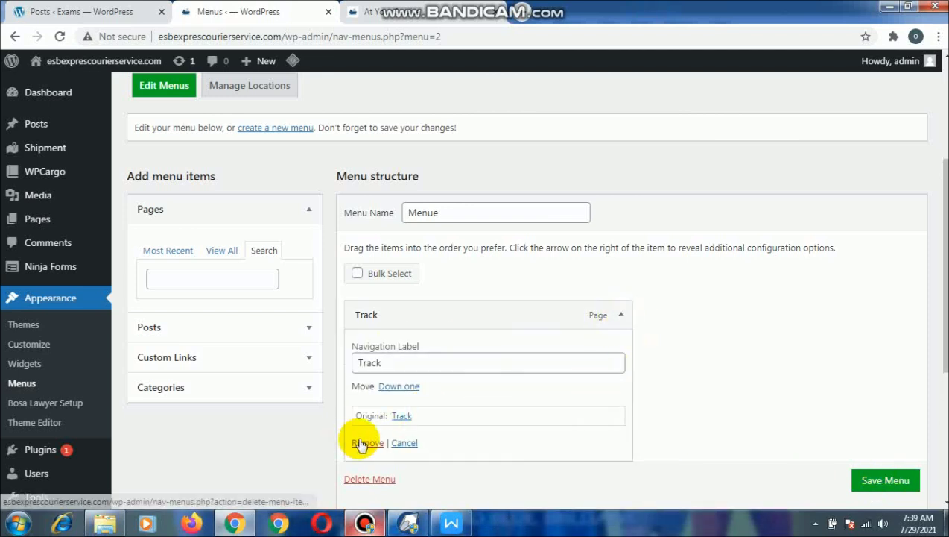
left_click(367, 443)
left_click(885, 482)
scroll(796, 380, "down", 1)
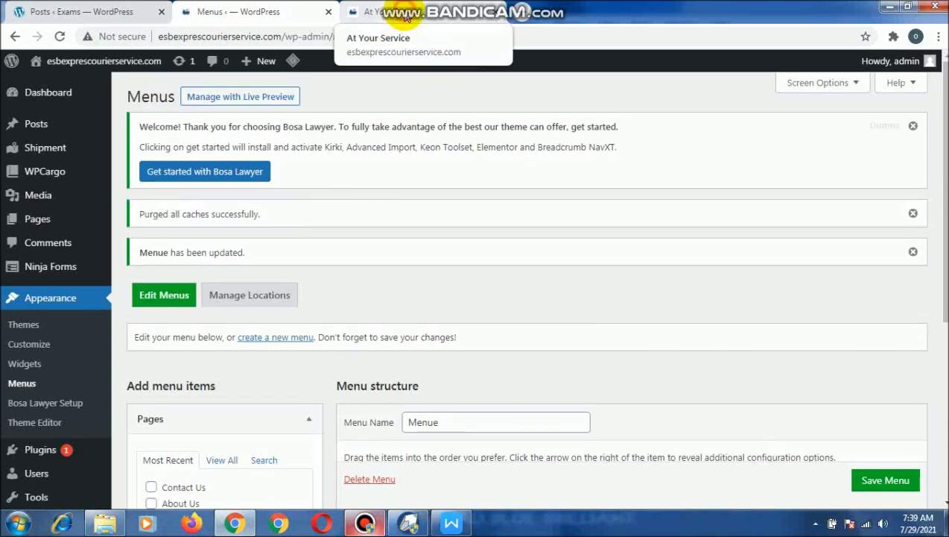
- Compare the live homepage's header navigation with the items left in the menu editor
left_click(403, 13)
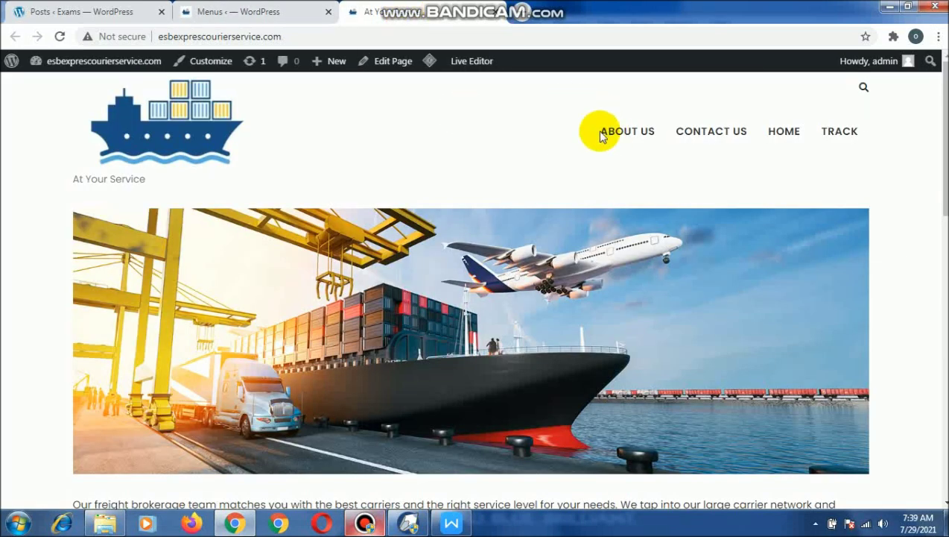
left_click(781, 144)
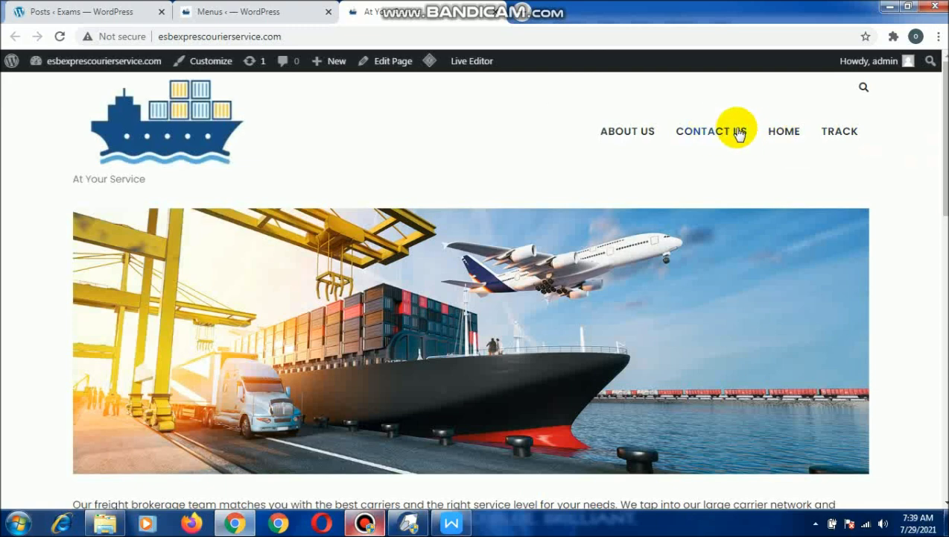
left_click(216, 12)
scroll(638, 372, "down", 4)
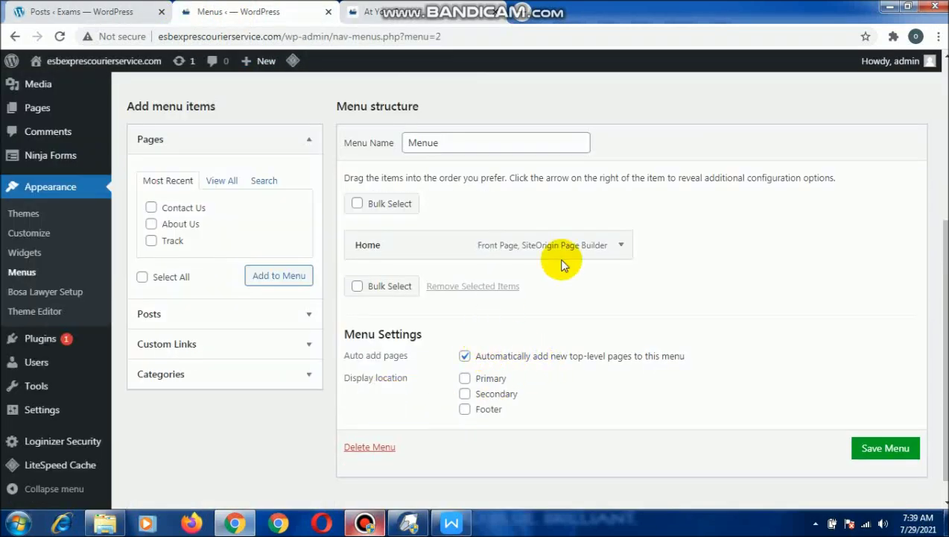
left_click(422, 9)
- Disable automatically adding new top-level pages to the menu in the menu editor, and save the menu
left_click(219, 9)
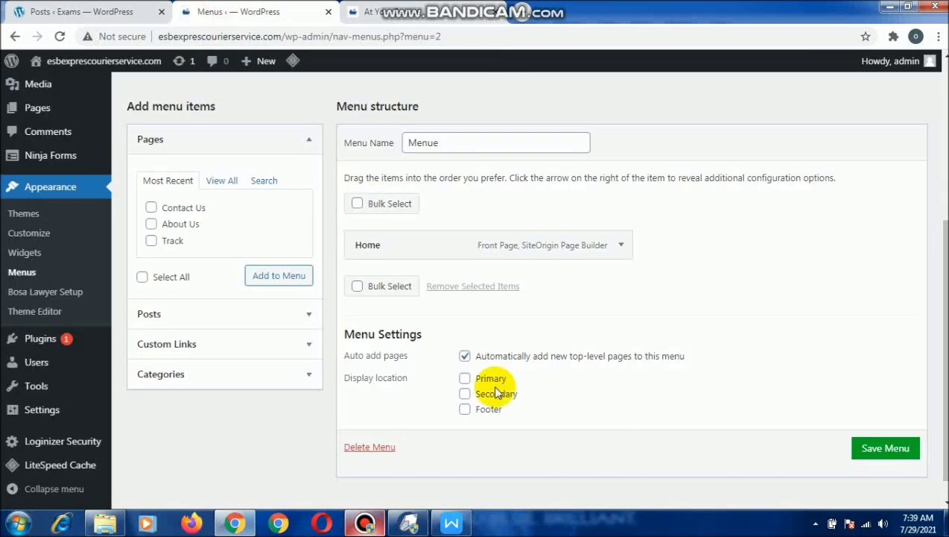
left_click(465, 356)
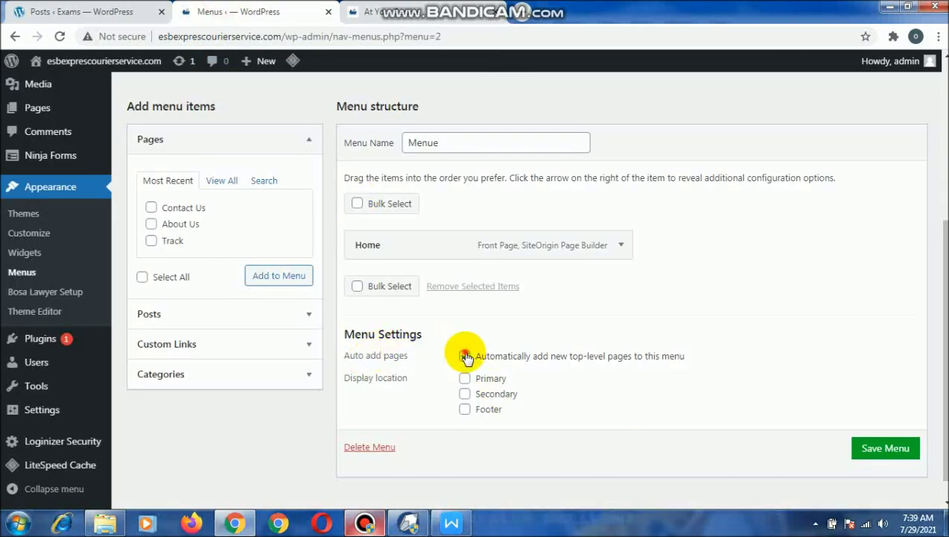
left_click(877, 448)
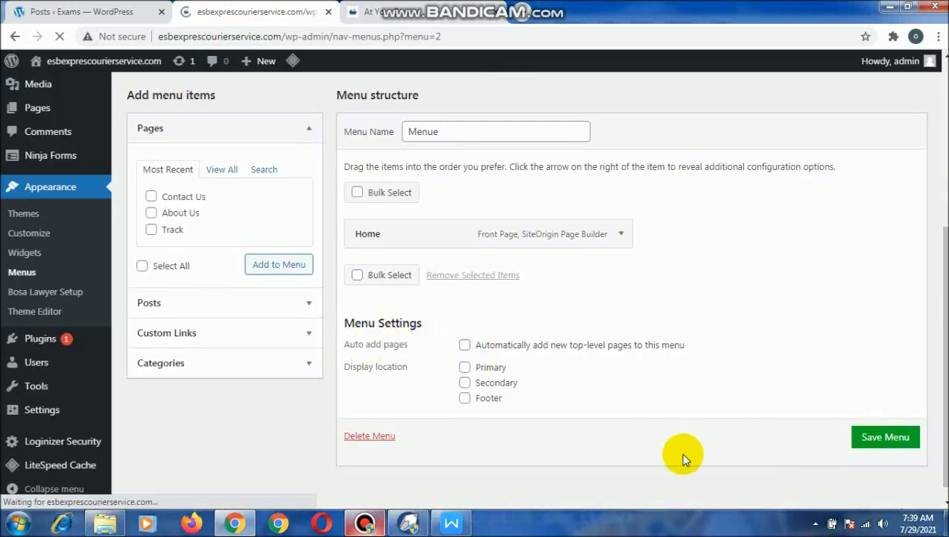